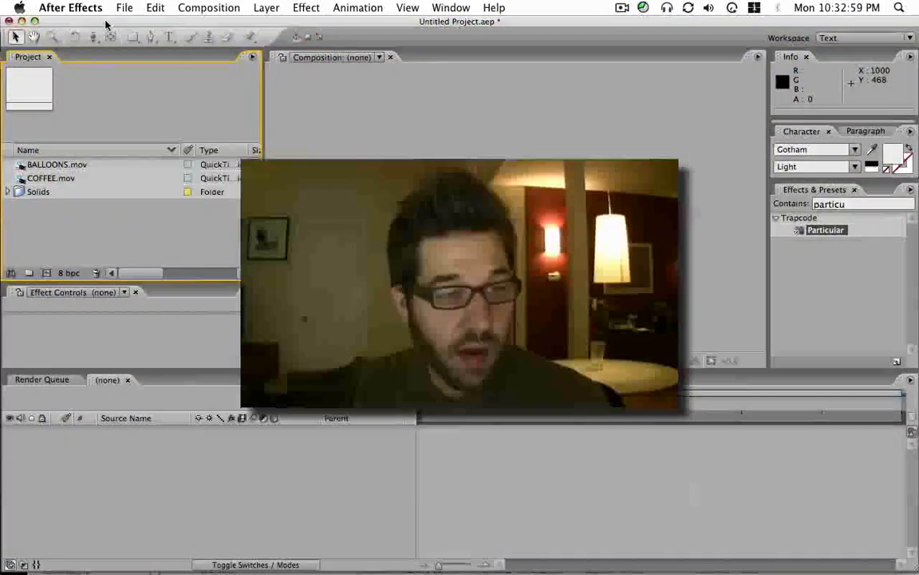
Step: Compare the BALLOONS.mov and COFFEE.mov footage details, then select BALLOONS.mov
click(71, 166)
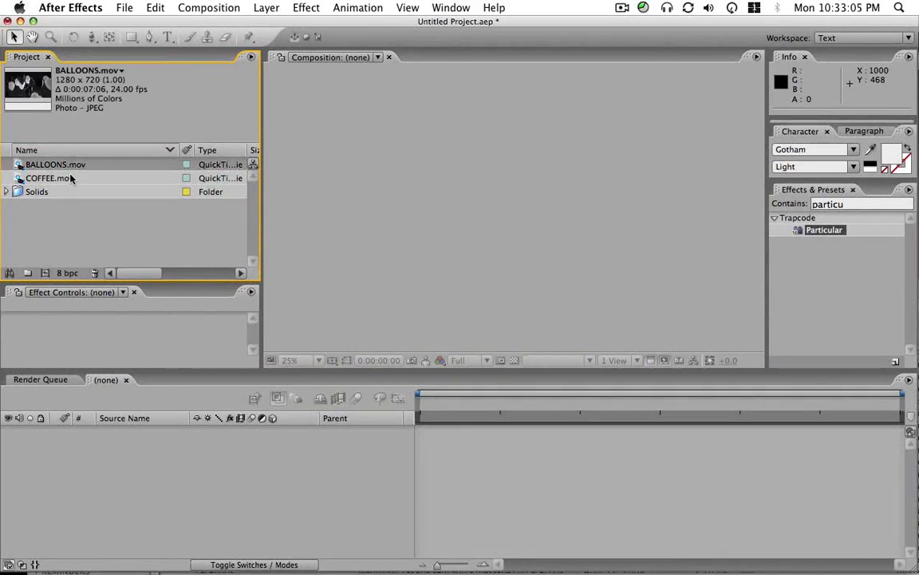
click(72, 178)
key(Up)
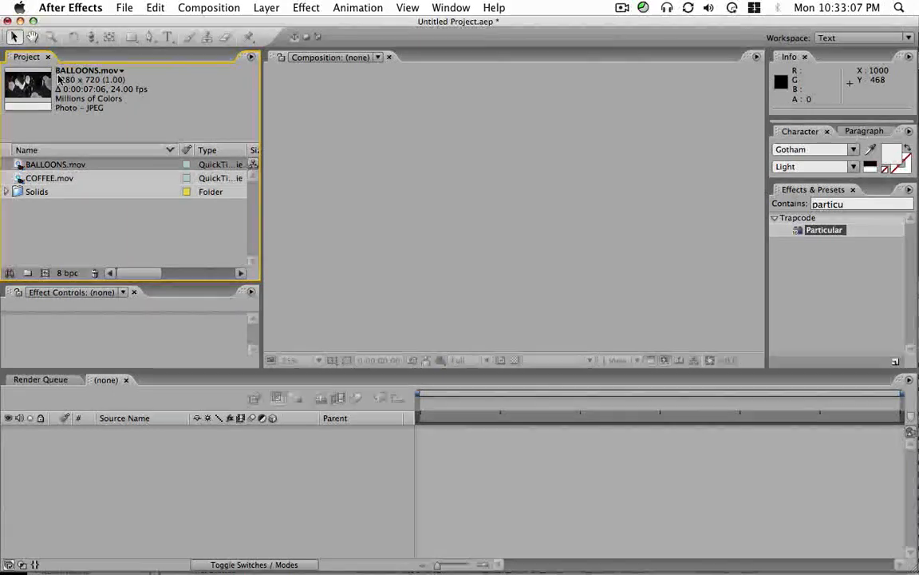
click(67, 178)
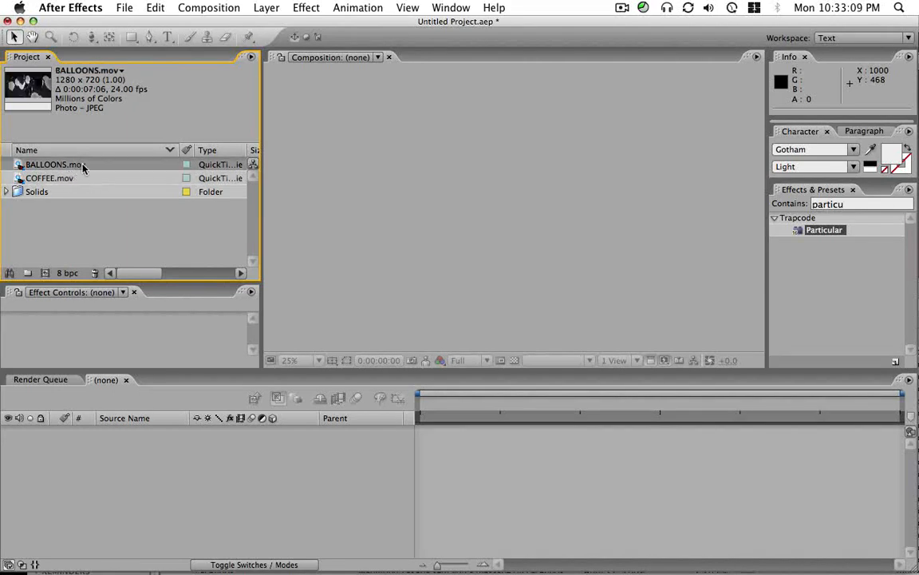
Step: Create the BALLOONS composition from BALLOONS.mov and look it over in the comp viewer
drag(66, 225, 26, 272)
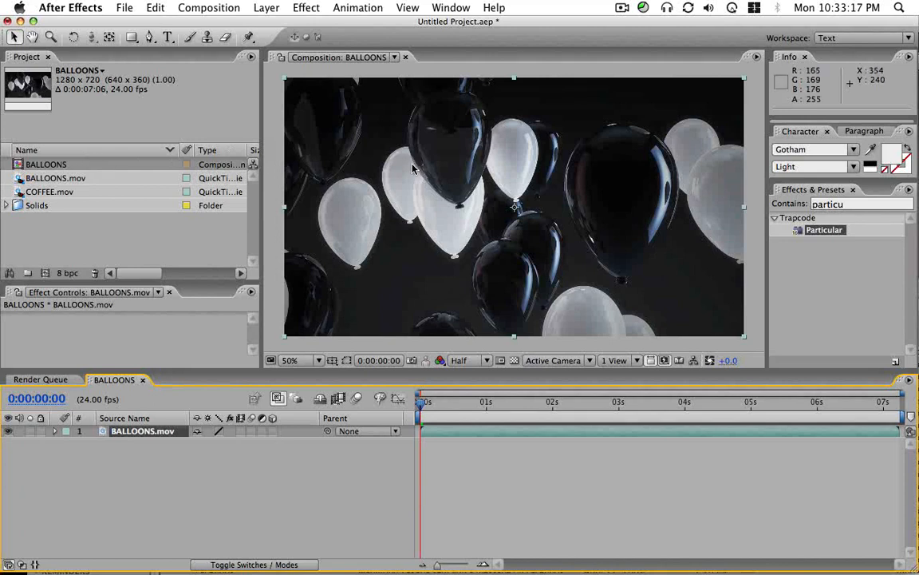
click(674, 172)
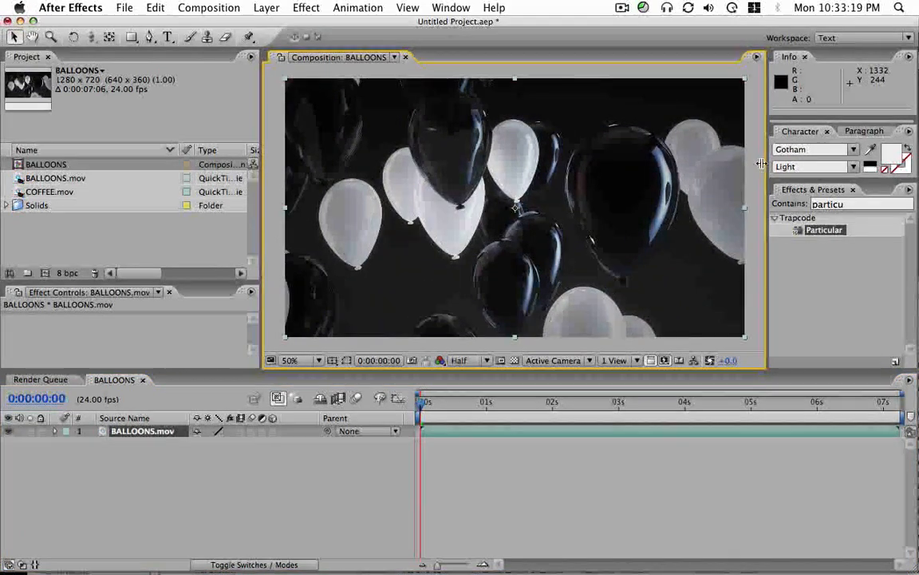
key(h)
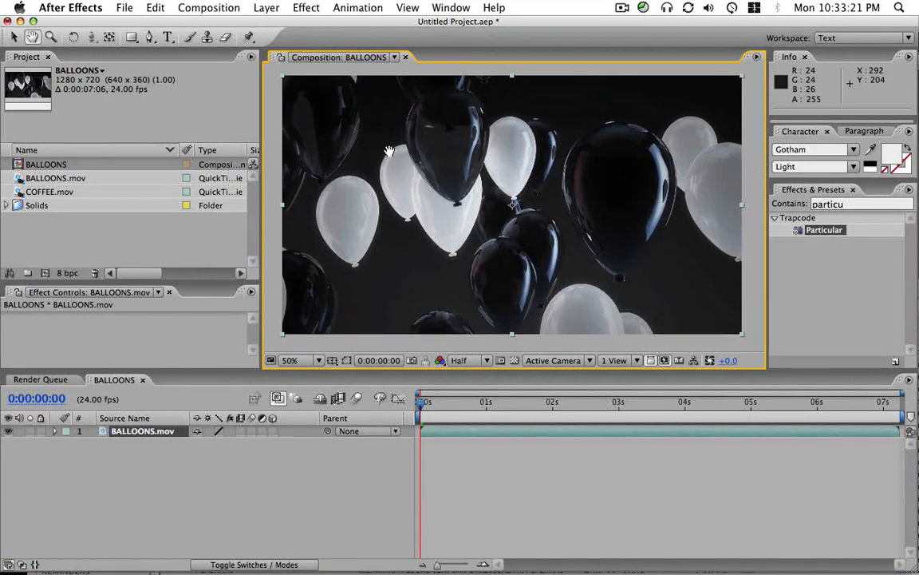
key(v)
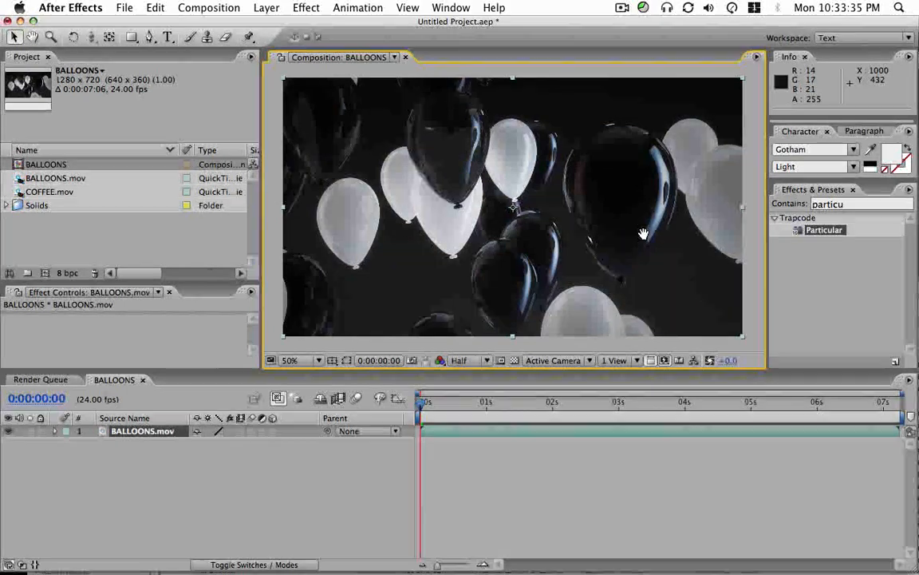
key(h)
key(v)
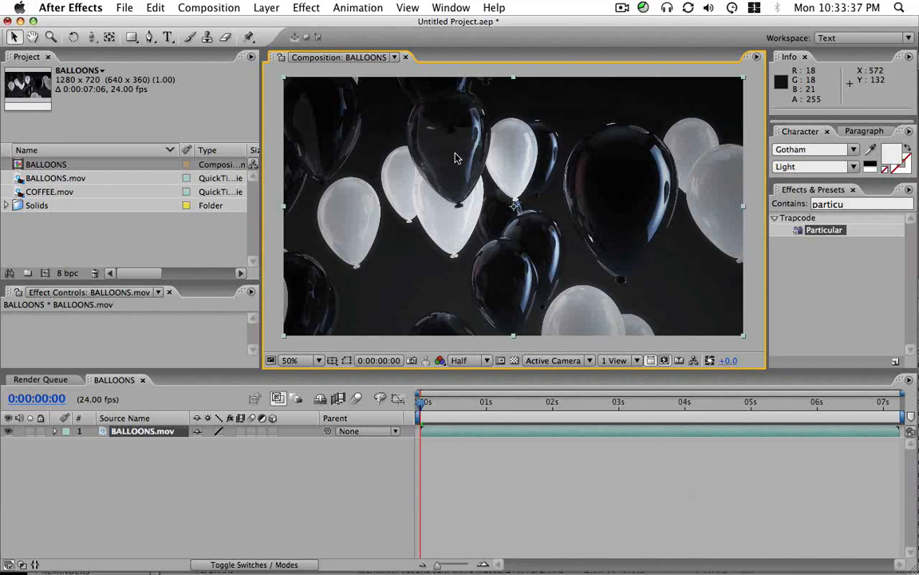
Step: Select COFFEE.mov in the Project panel and move the current time to 2 seconds
click(155, 437)
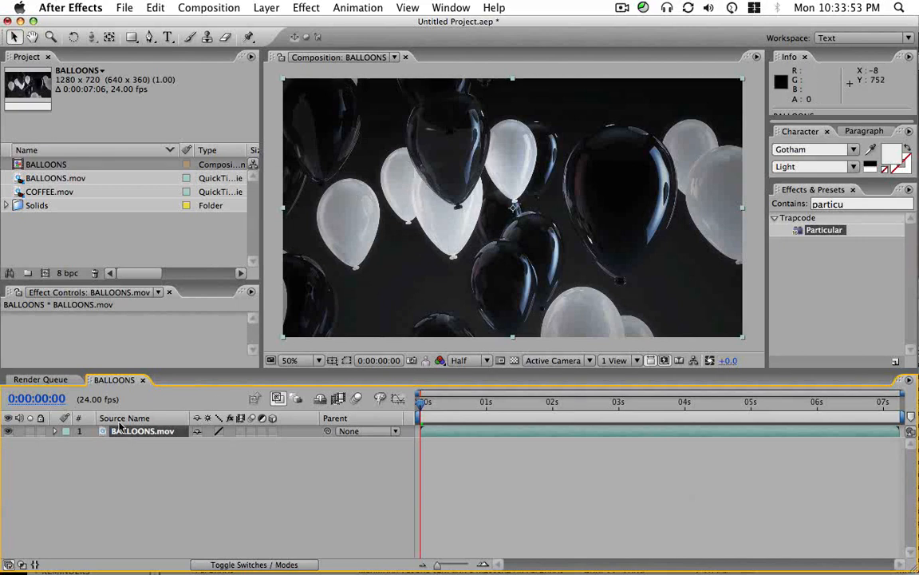
click(49, 191)
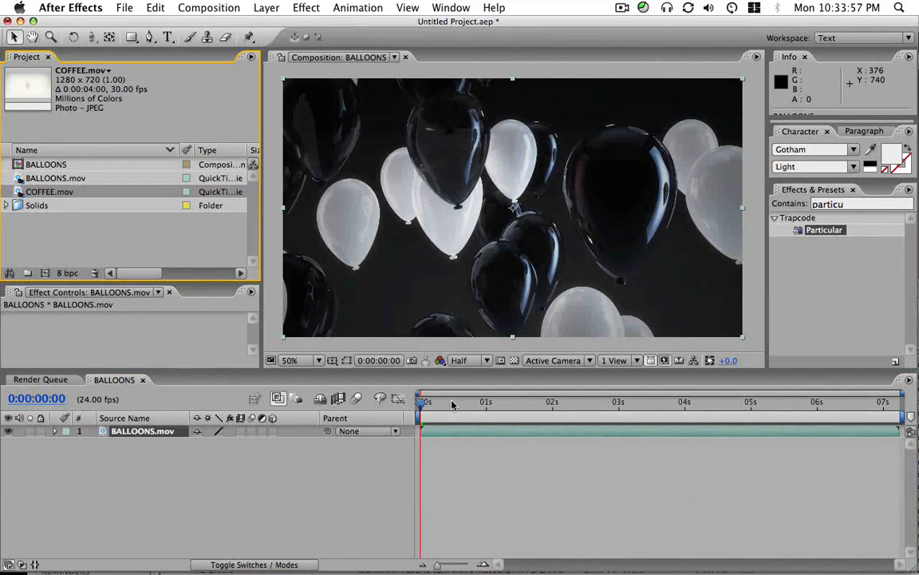
drag(451, 403, 552, 404)
Step: Add a new camera layer, Camera 1, keeping the 35mm preset
click(267, 8)
mouse_move(273, 24)
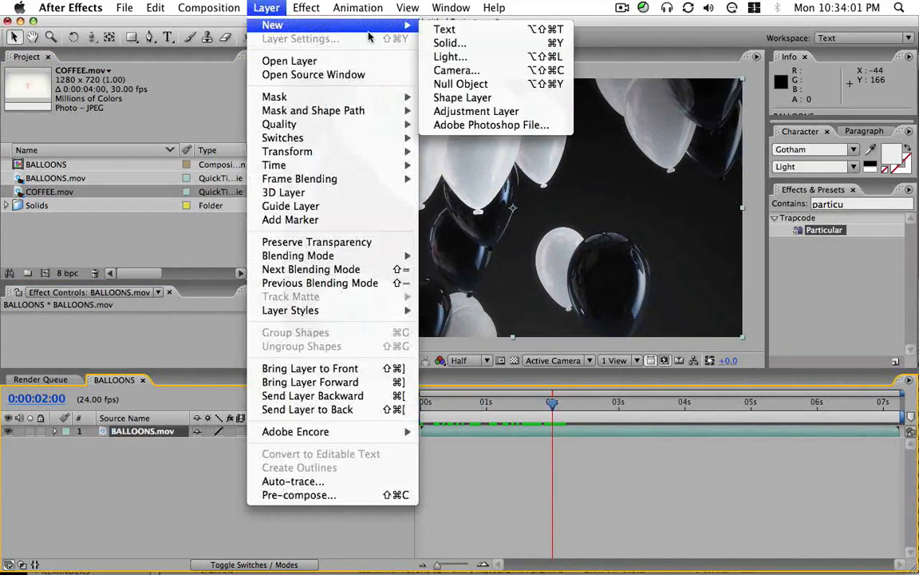
click(470, 68)
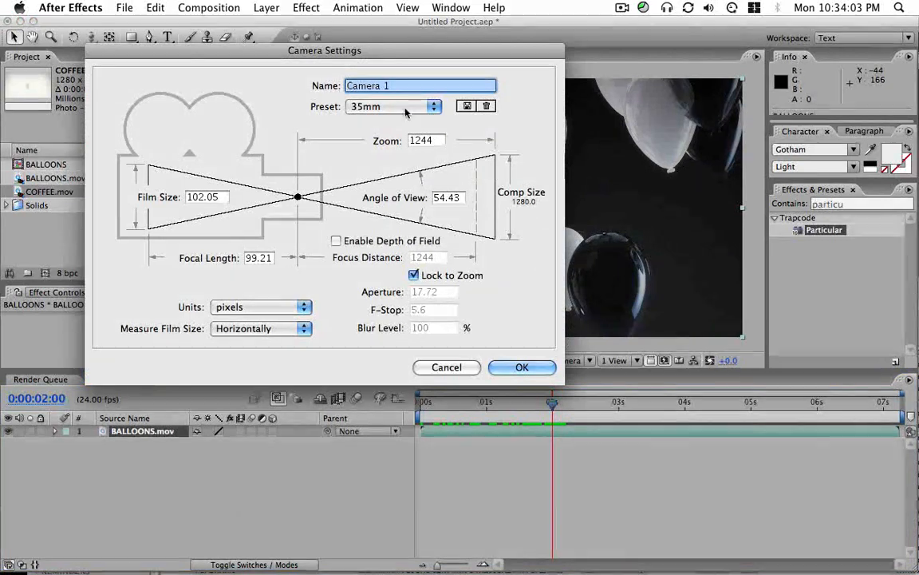
click(411, 107)
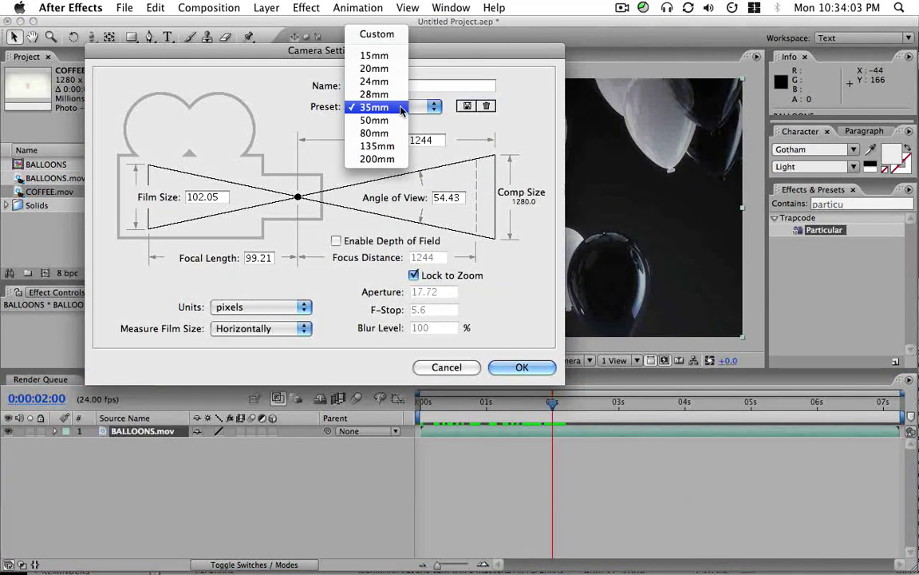
click(522, 368)
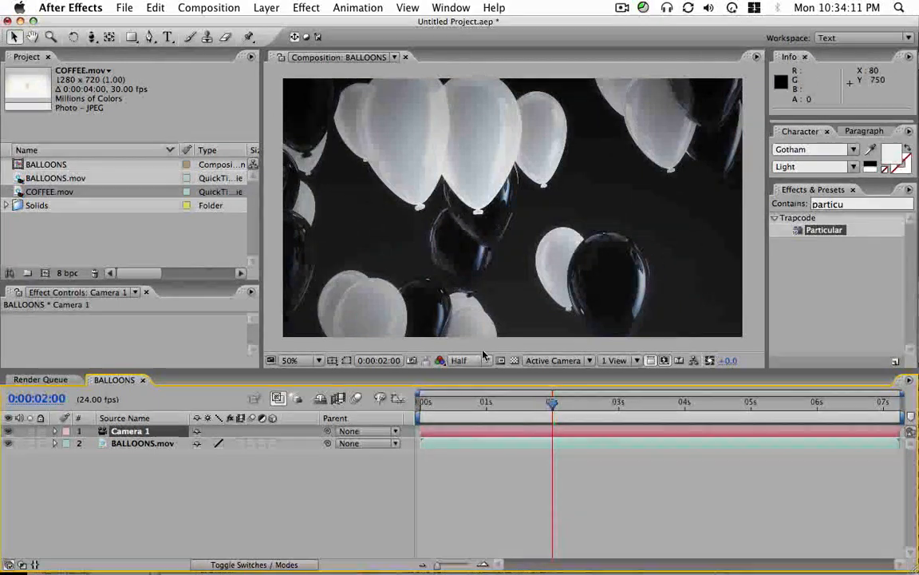
Step: Make BALLOONS.mov a 3D layer and test dollying Camera 1 toward and away from the balloons
click(157, 444)
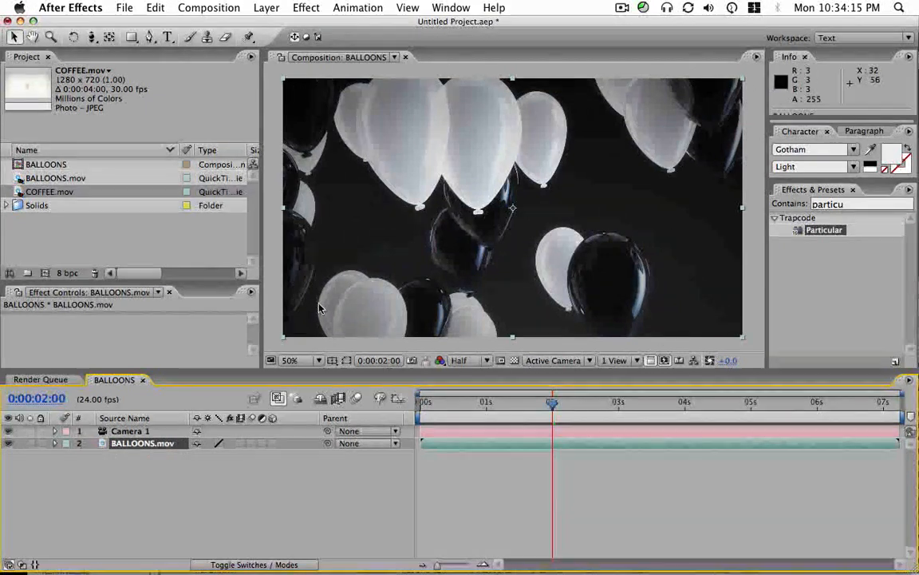
click(130, 431)
key(c)
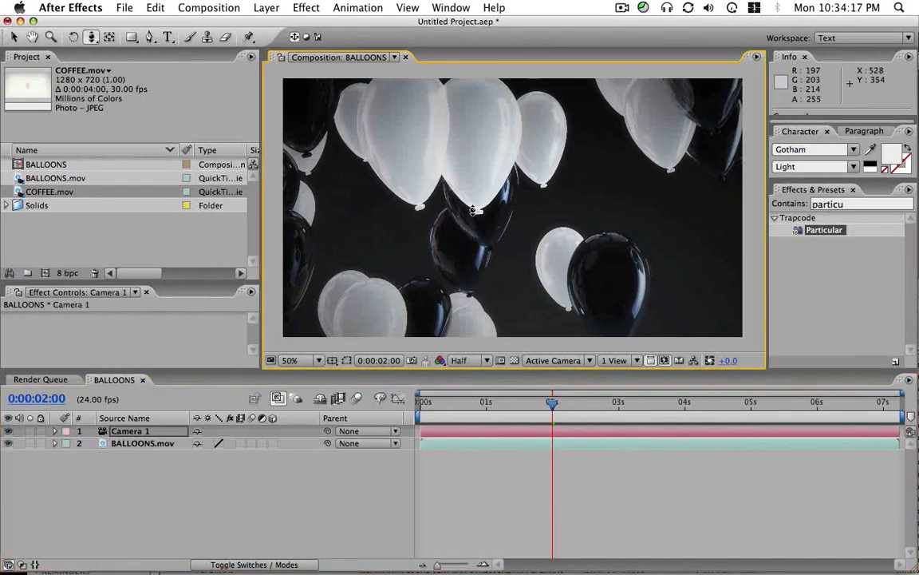
click(270, 444)
drag(486, 240, 475, 253)
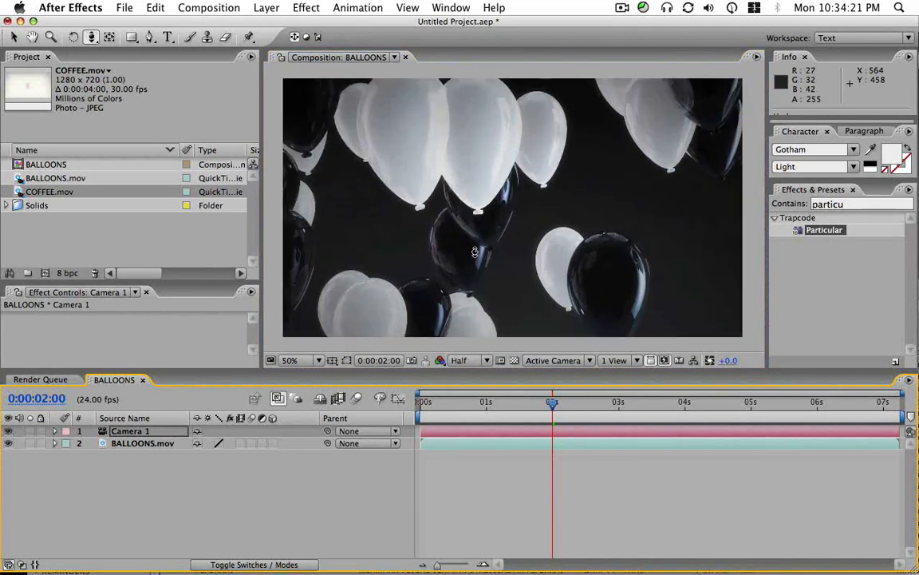
click(272, 444)
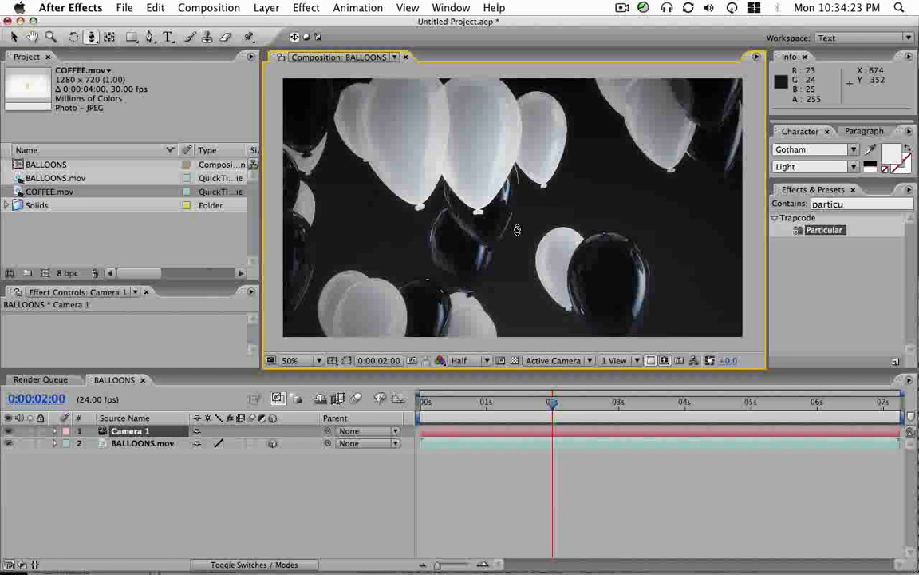
mouse_move(506, 232)
mouse_down()
mouse_move(506, 254)
mouse_move(536, 220)
mouse_up()
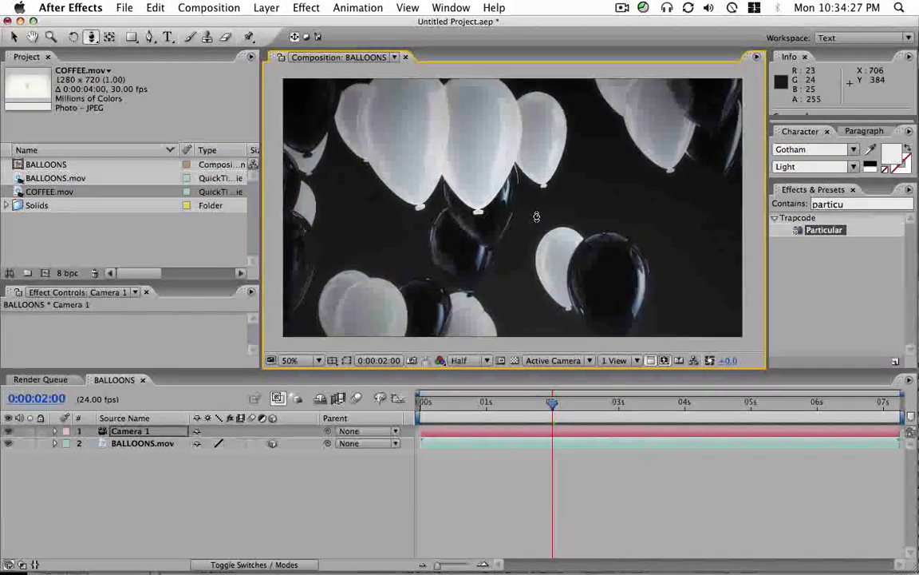
drag(536, 219, 615, 192)
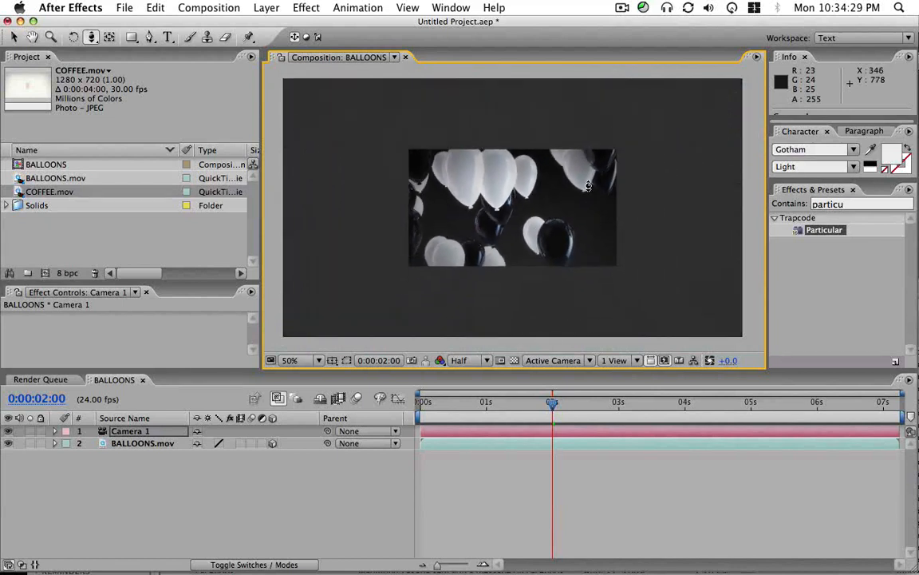
Step: Undo the camera move, keyframe Camera 1's Position at 2 seconds and turn Auto-Orient off
key(super+z)
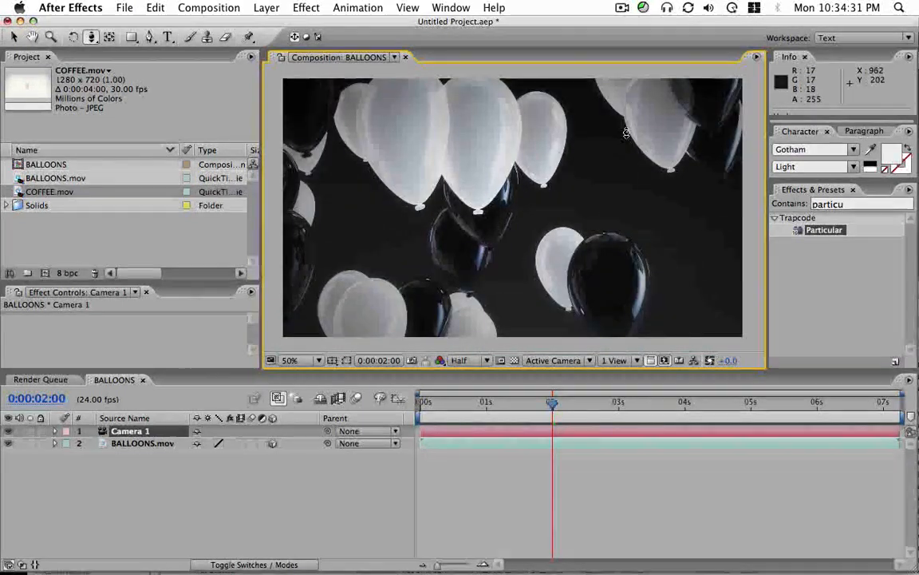
key(p)
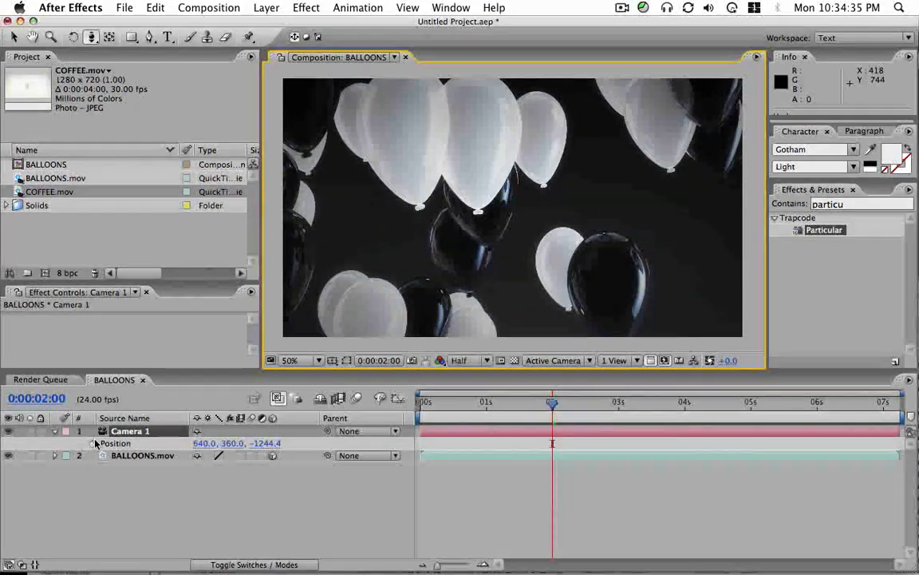
key(alt+shift+p)
key(super+alt+o)
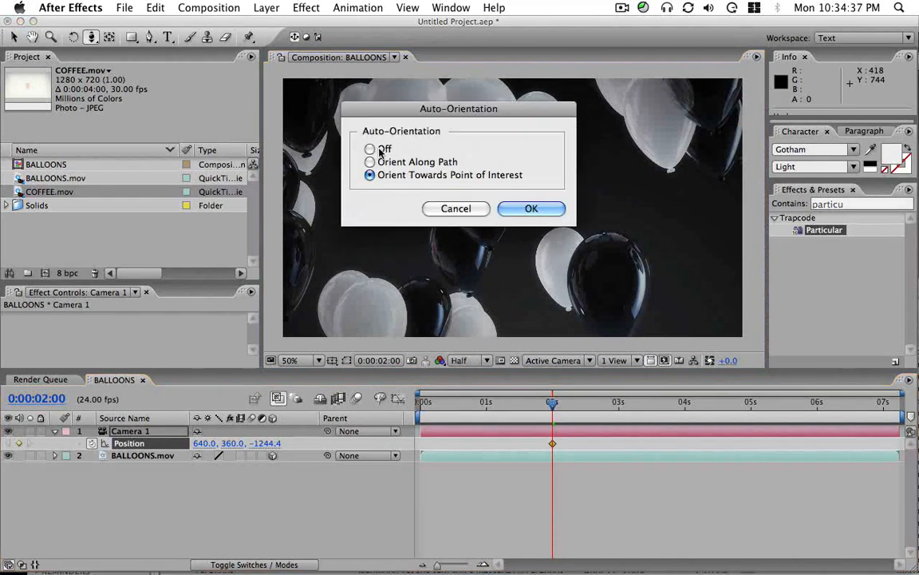
click(367, 148)
click(518, 208)
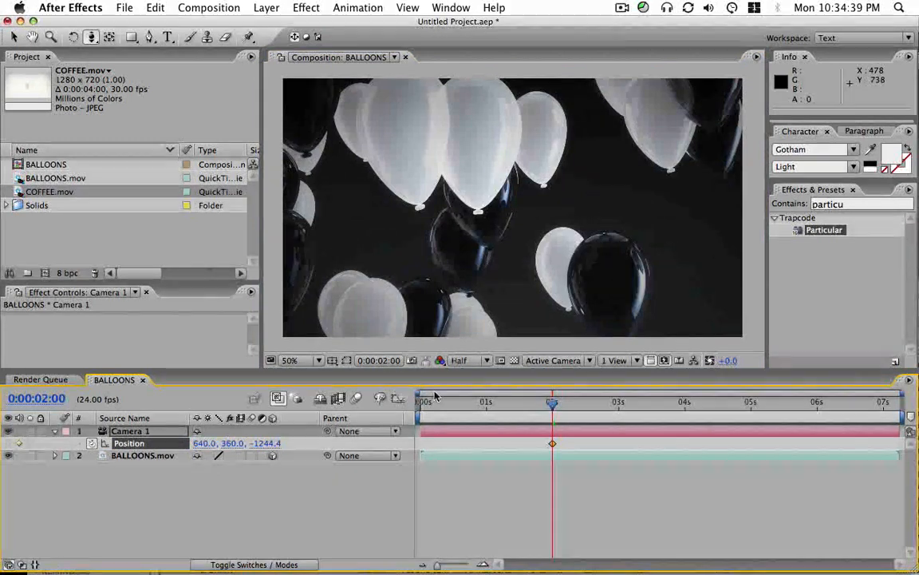
Step: Reveal the rotation properties, go to 3 seconds and pull the camera back so the balloons shrink
key(r)
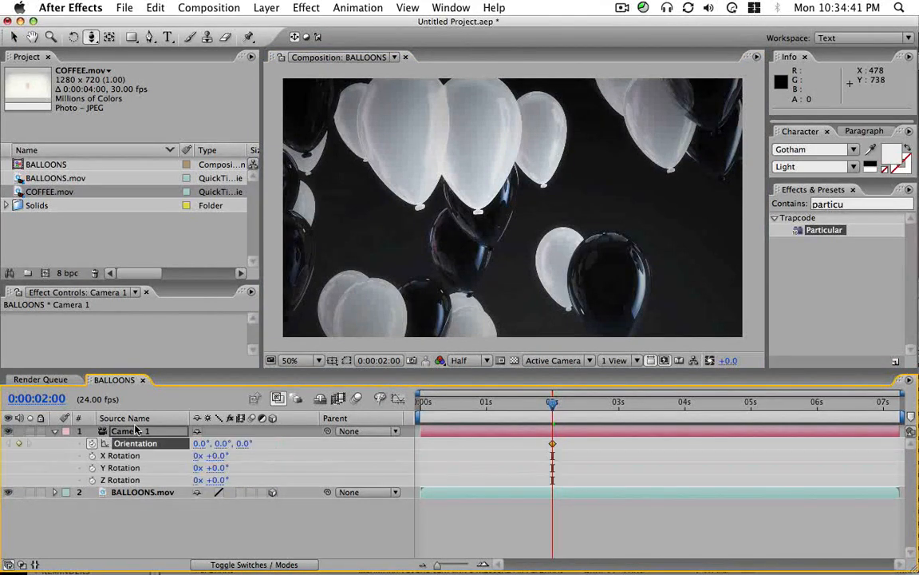
click(618, 403)
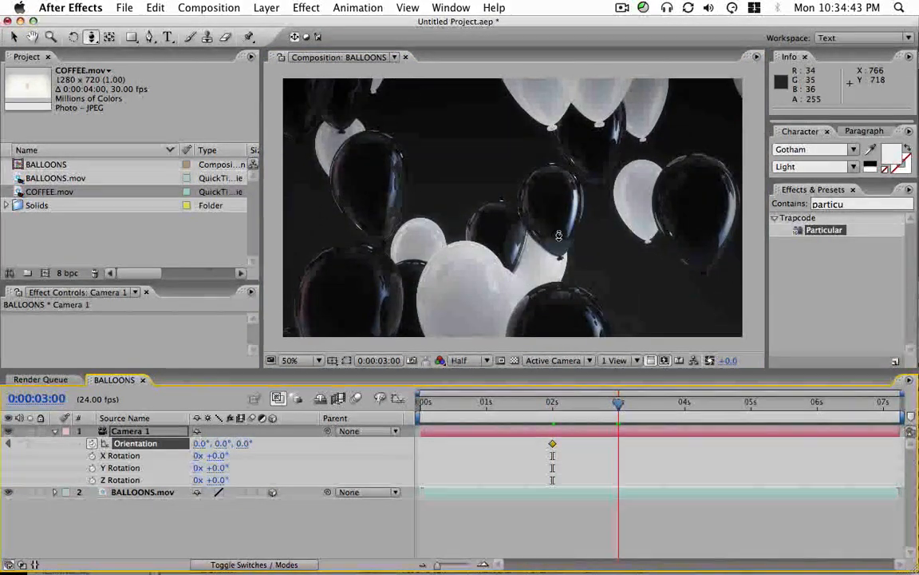
key(c)
mouse_move(546, 198)
mouse_down()
mouse_move(535, 238)
mouse_move(542, 262)
mouse_up()
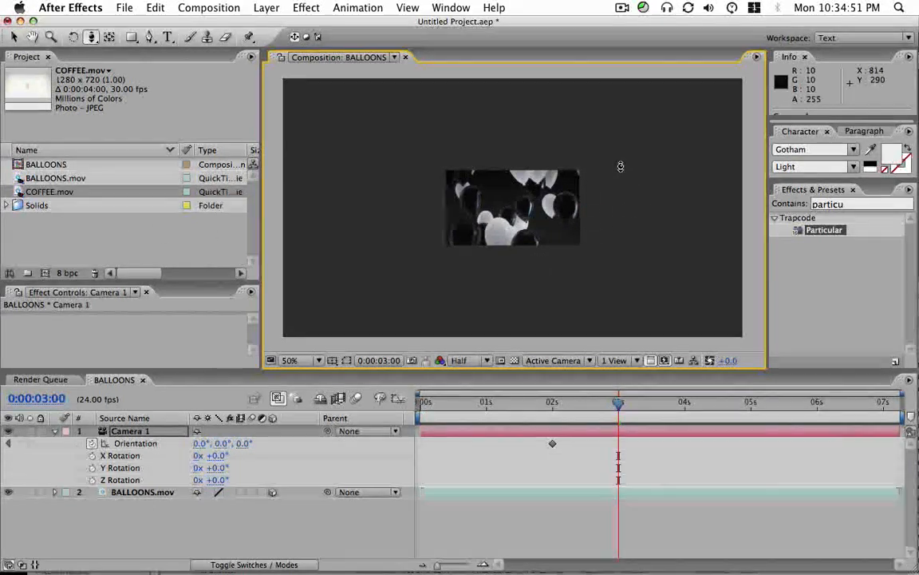
Step: Add COFFEE.mov as a 3D layer, angled and placed to the right of the balloons
click(55, 179)
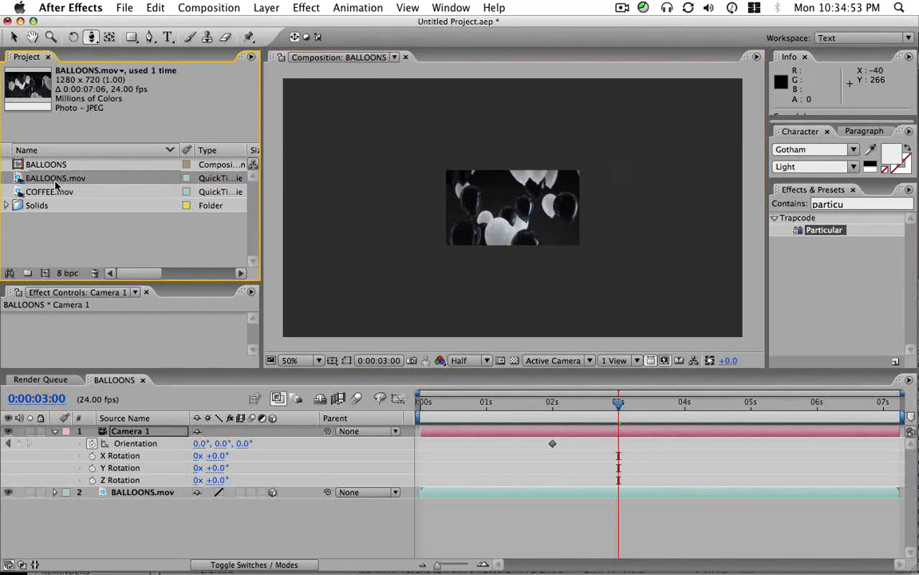
drag(47, 192, 264, 435)
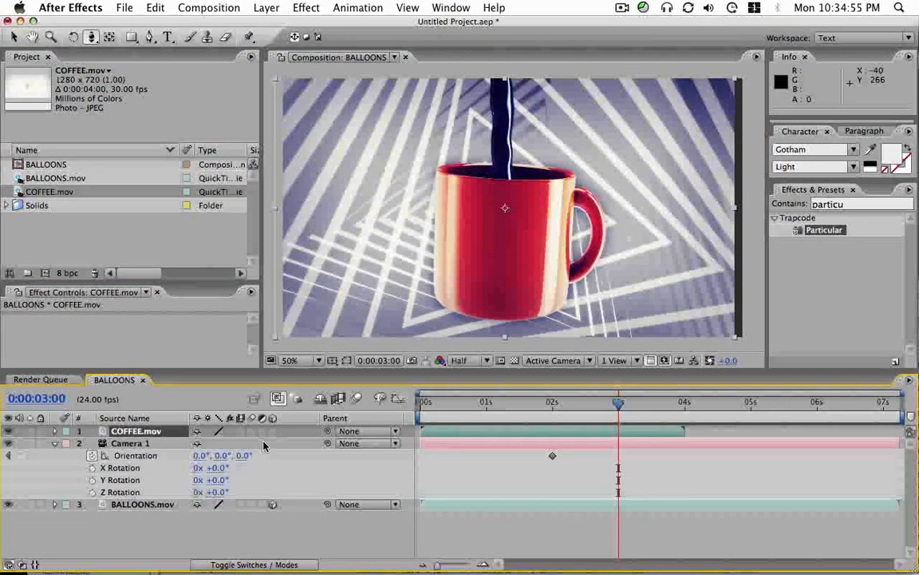
click(274, 432)
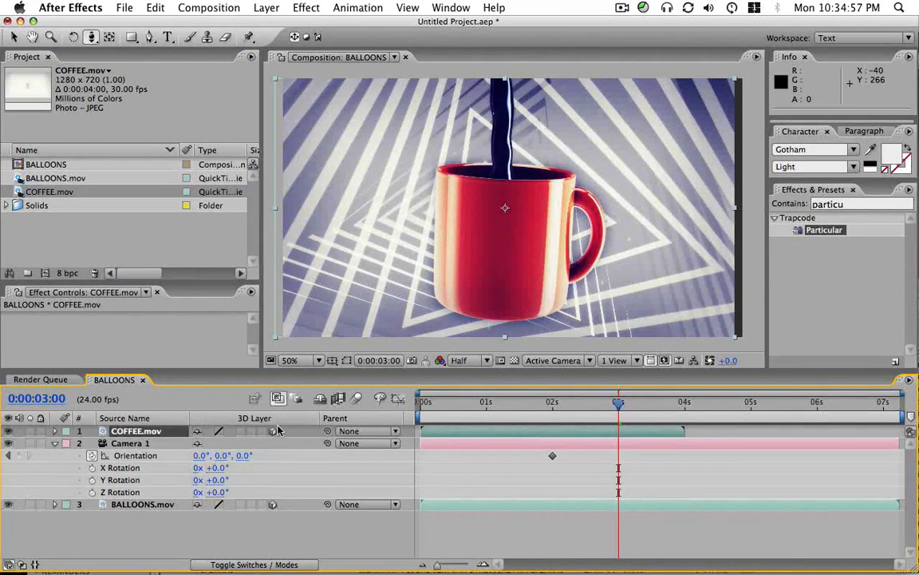
mouse_move(479, 199)
mouse_down()
mouse_move(692, 217)
mouse_move(607, 183)
mouse_move(656, 187)
mouse_move(649, 189)
mouse_up()
key(w)
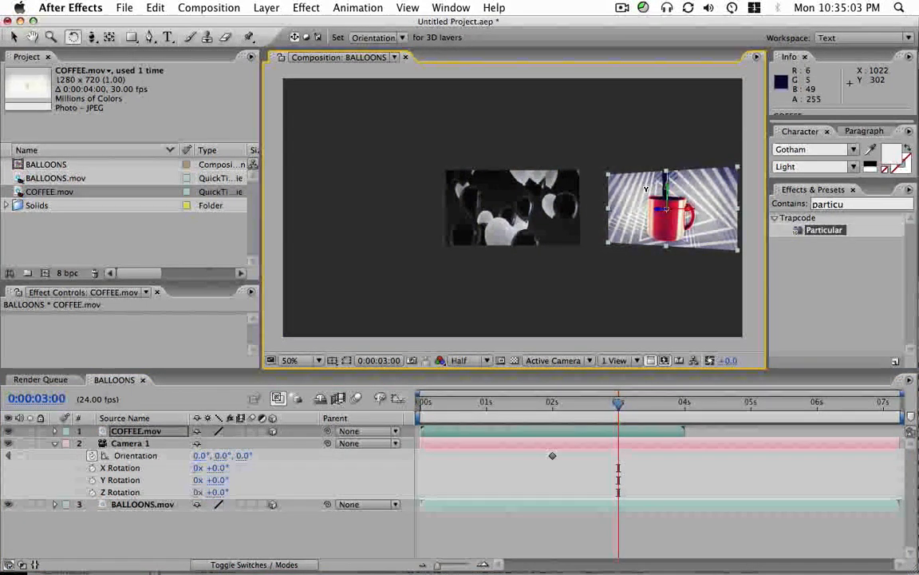
key(v)
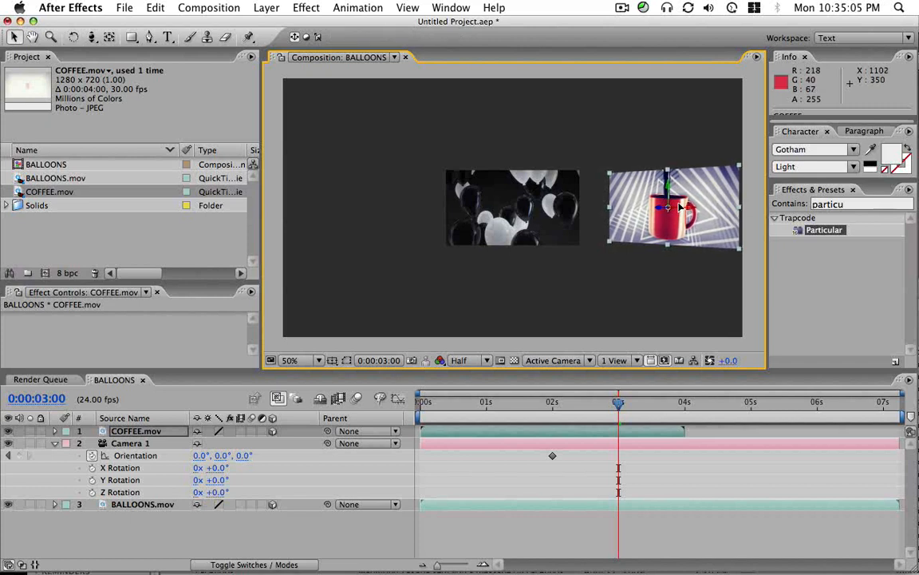
drag(683, 210, 678, 210)
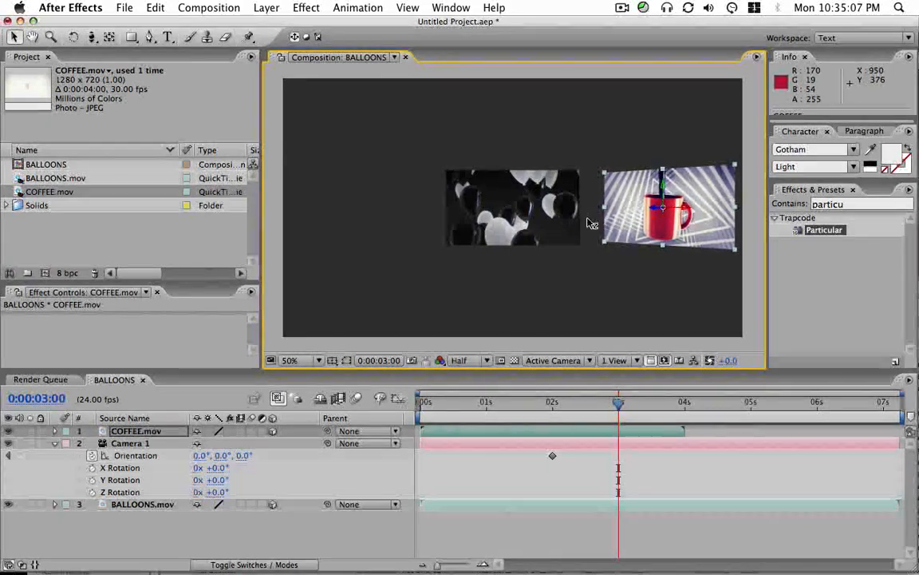
Step: Duplicate the coffee screen and place the angled copy to the left of the balloons
key(super+d)
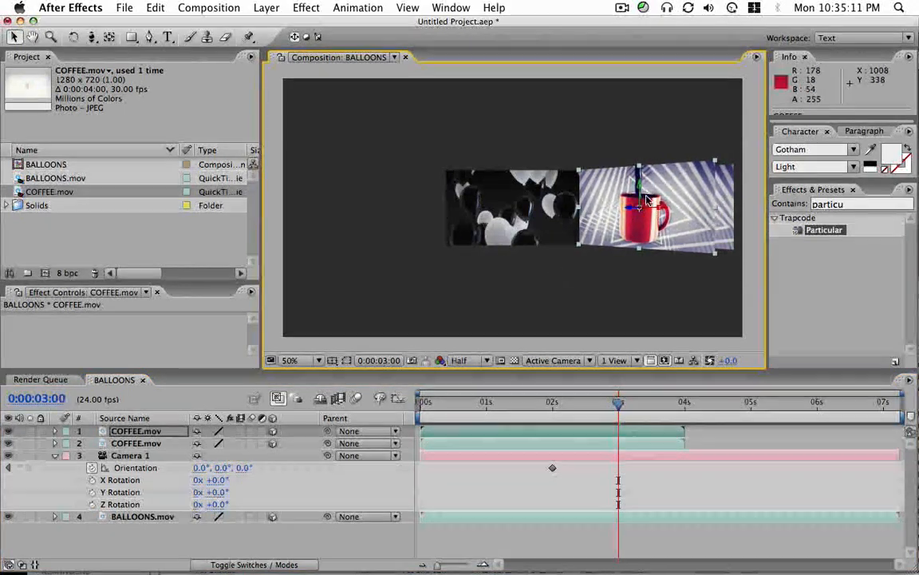
mouse_move(656, 210)
mouse_down()
mouse_move(470, 195)
mouse_move(351, 204)
mouse_move(365, 179)
mouse_move(357, 187)
mouse_move(375, 186)
mouse_up()
key(w)
key(v)
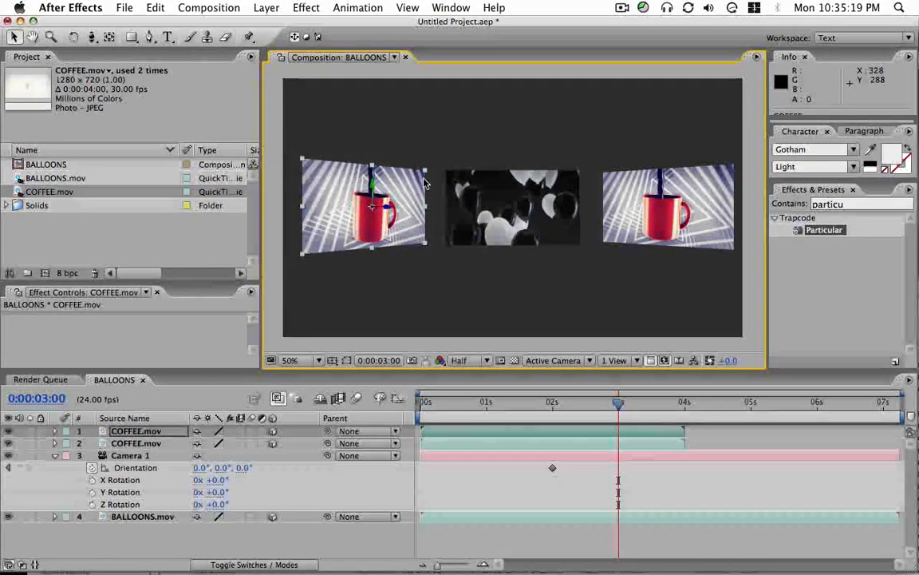
Step: Create a new dark gray solid layer
click(266, 8)
mouse_move(272, 25)
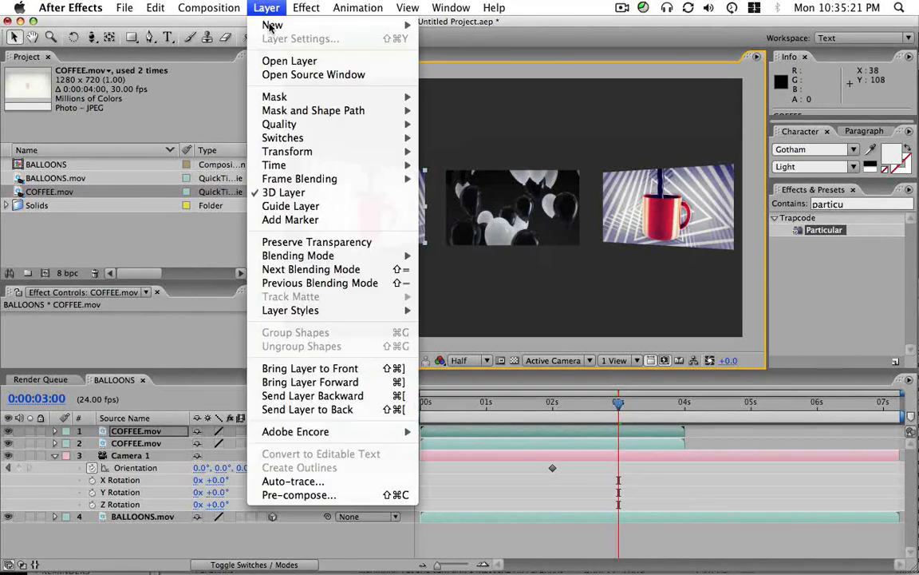
click(449, 43)
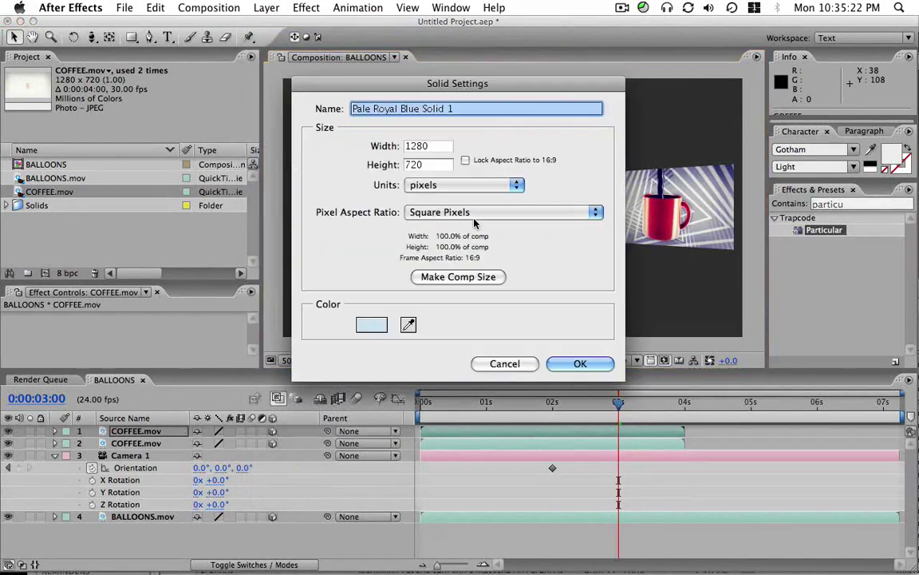
click(374, 320)
click(315, 502)
click(622, 337)
click(581, 364)
Step: Apply the Ramp gradient to the solid, move it to the bottom of the stack and preview
click(860, 204)
key(ctrl+a)
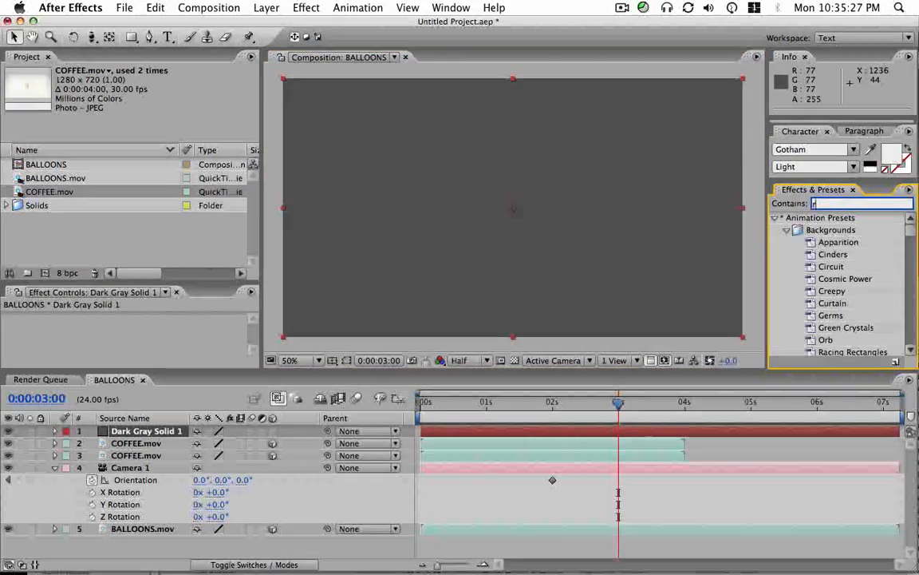
text(ramp)
double_click(817, 230)
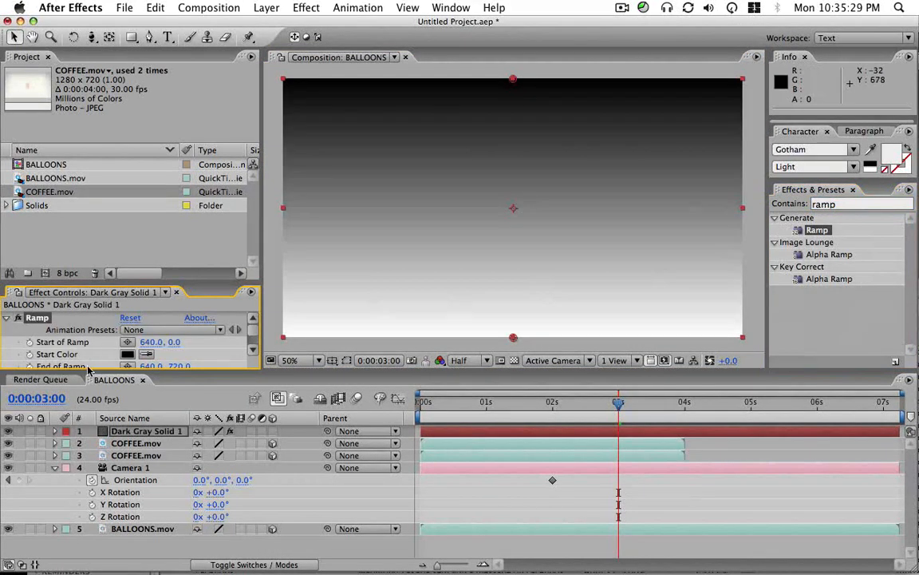
drag(144, 431, 148, 535)
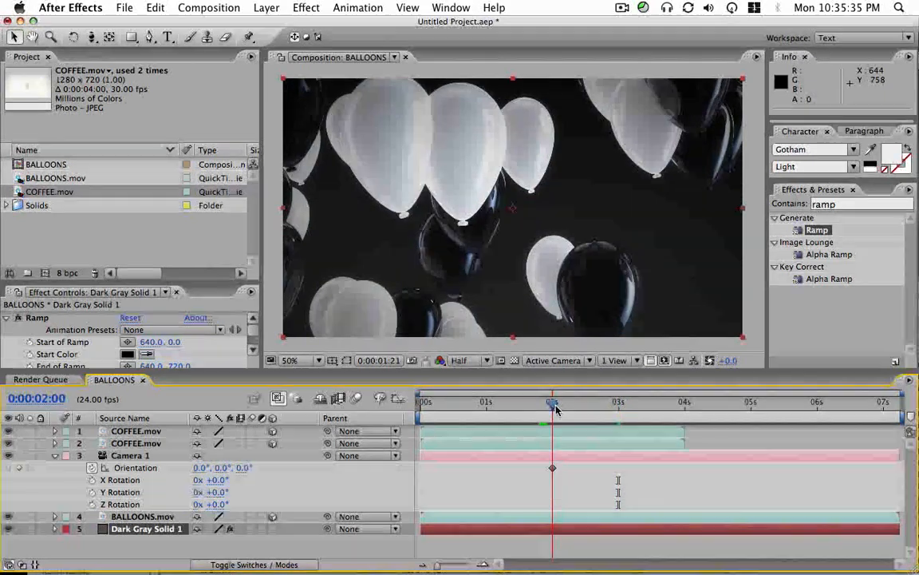
drag(555, 409, 679, 413)
Step: Shift both COFFEE.mov layers to start near 2 seconds and go to the 4-second mark
click(480, 436)
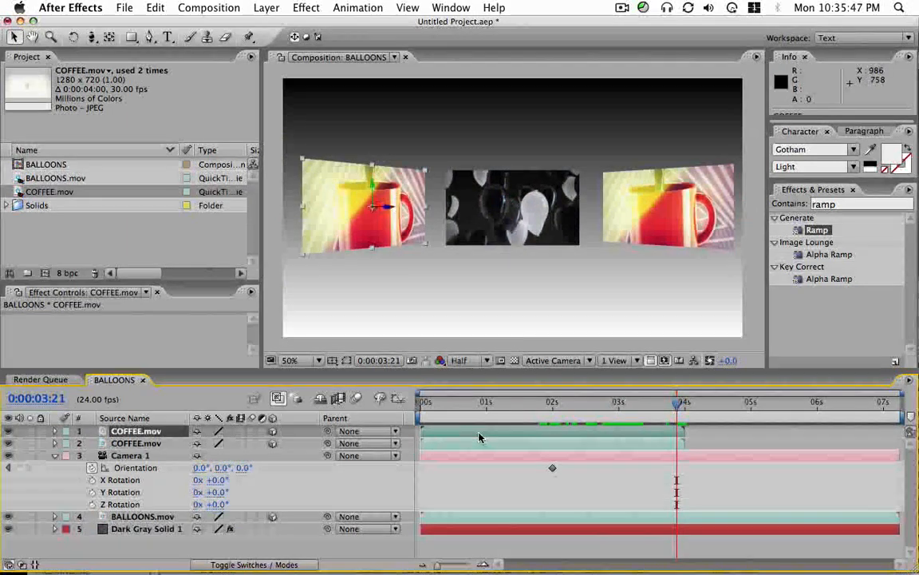
drag(480, 436, 608, 431)
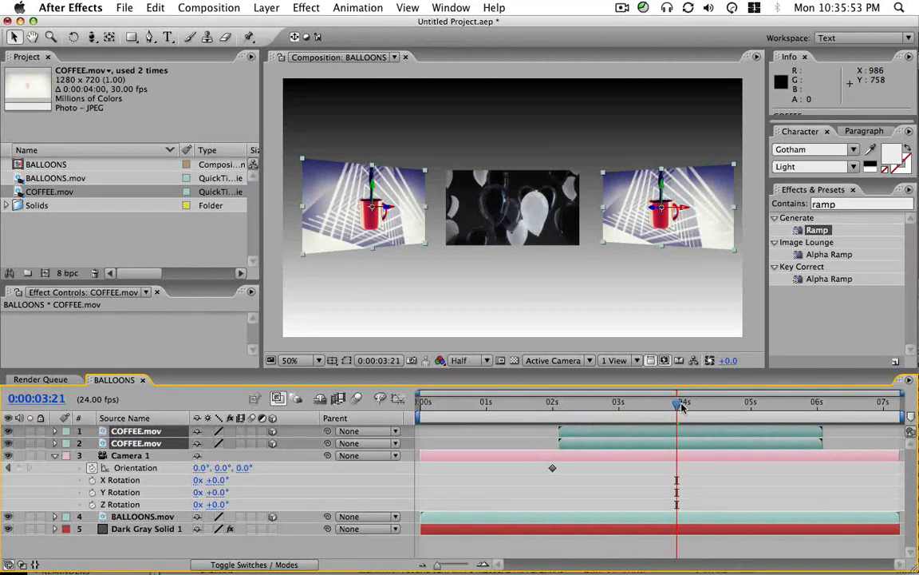
drag(682, 407, 687, 407)
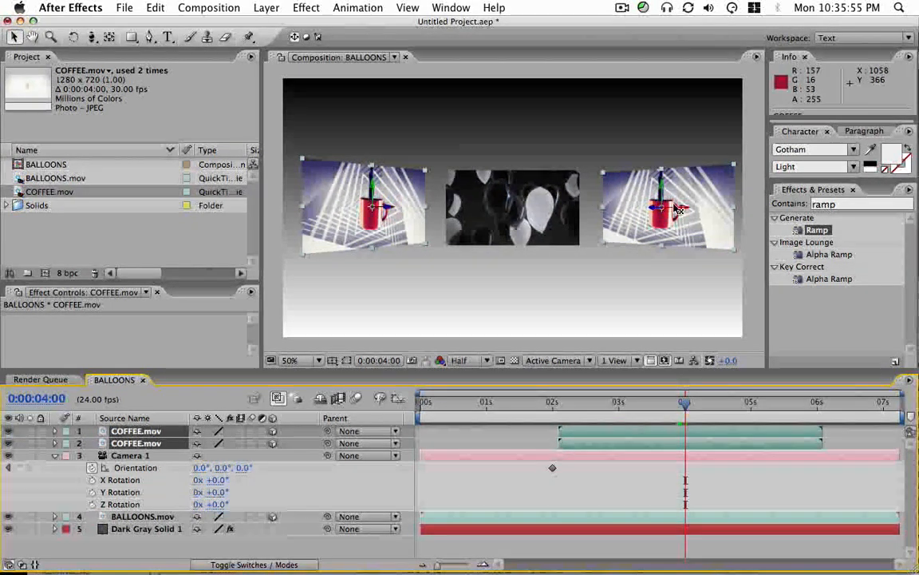
key(c)
Step: Dolly and orbit Camera 1 at 4 seconds until the coffee screen fills the frame, then deselect keyframes
mouse_move(601, 281)
mouse_down()
mouse_move(647, 243)
mouse_move(617, 220)
mouse_move(580, 246)
mouse_move(617, 273)
mouse_up()
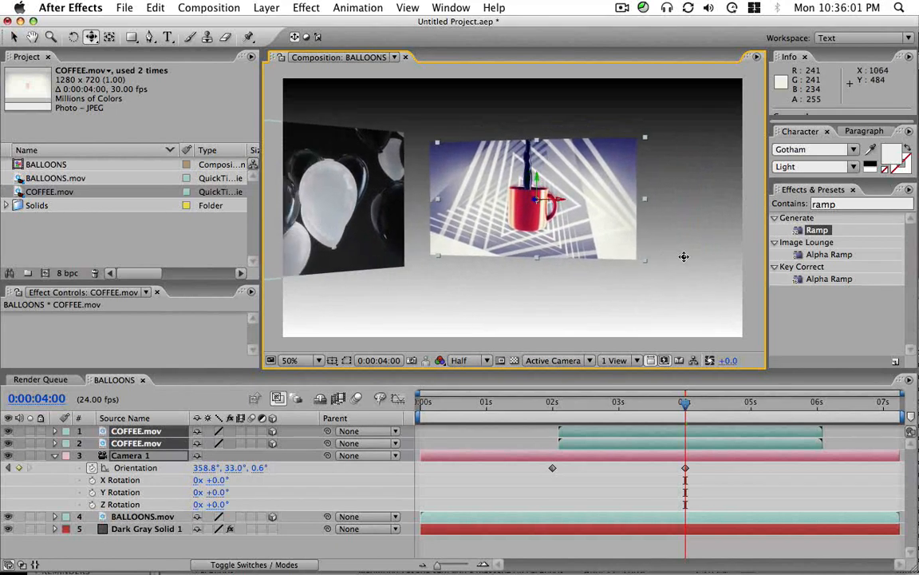
mouse_move(669, 246)
mouse_down()
mouse_move(661, 240)
mouse_move(640, 263)
mouse_move(656, 234)
mouse_up()
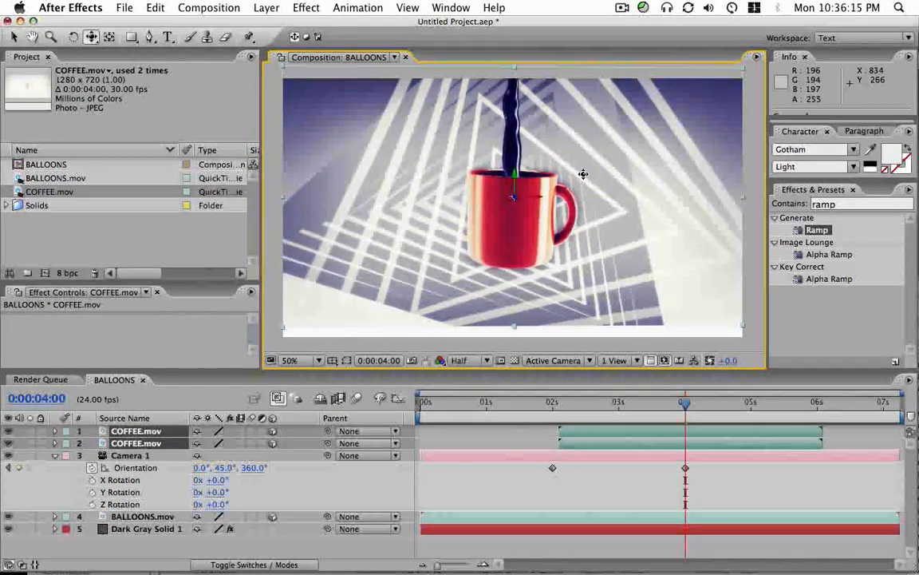
drag(595, 190, 583, 183)
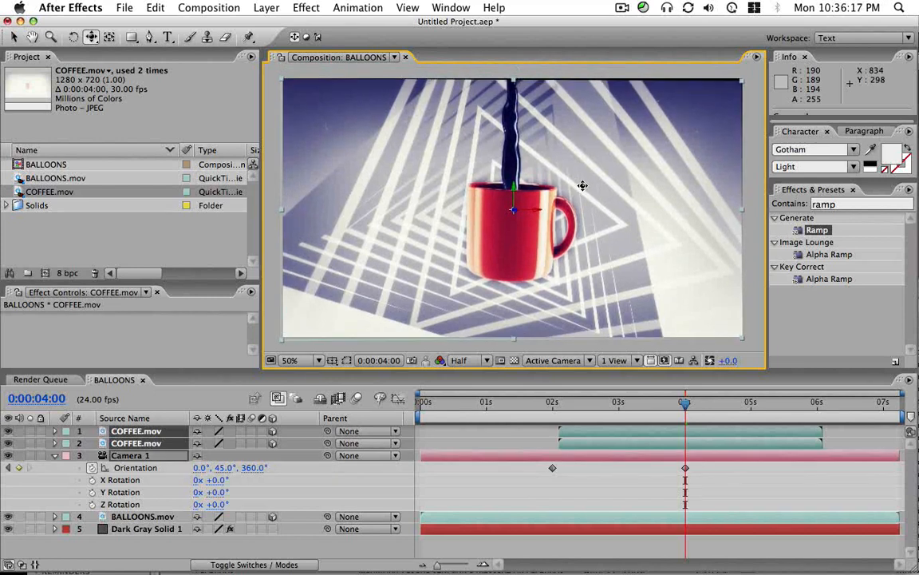
drag(583, 183, 591, 136)
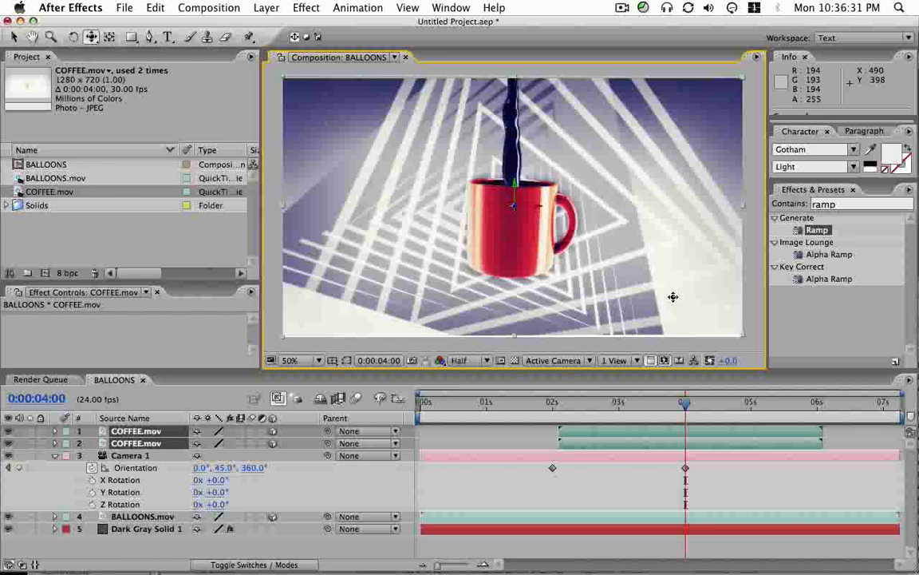
drag(653, 283, 658, 280)
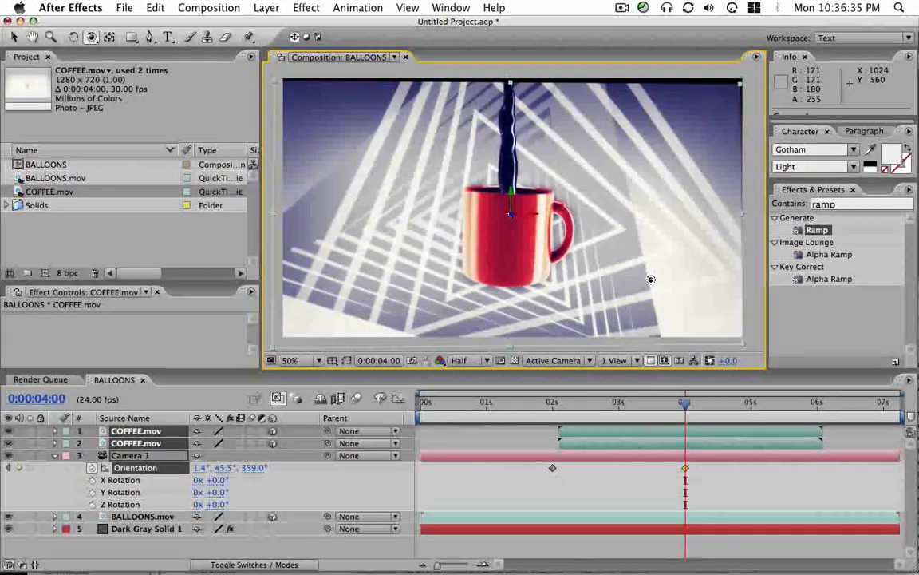
key(F2)
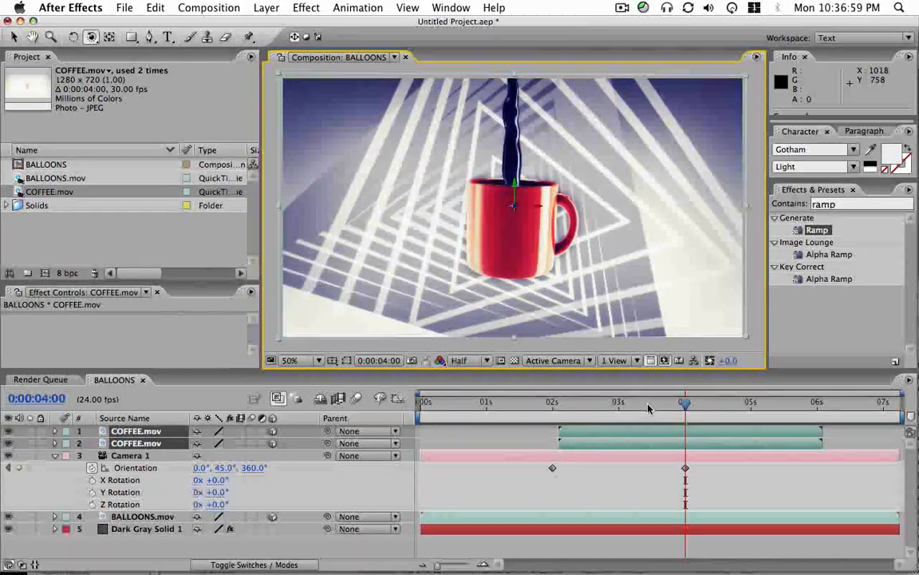
Step: Add a straight-ahead Orientation keyframe on Camera 1 at 3 seconds and scrub to preview the turn
mouse_move(684, 403)
mouse_down()
mouse_move(594, 405)
mouse_move(619, 414)
mouse_up()
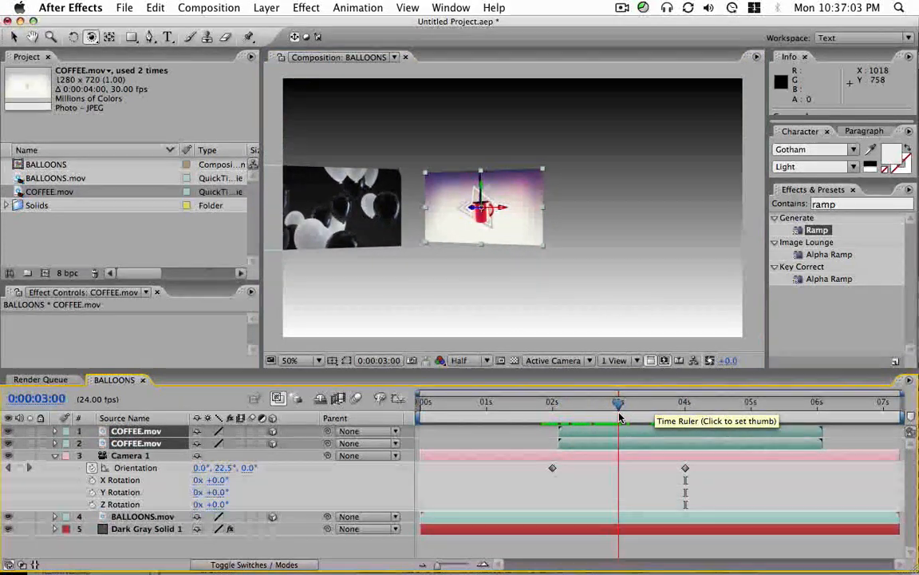
click(552, 469)
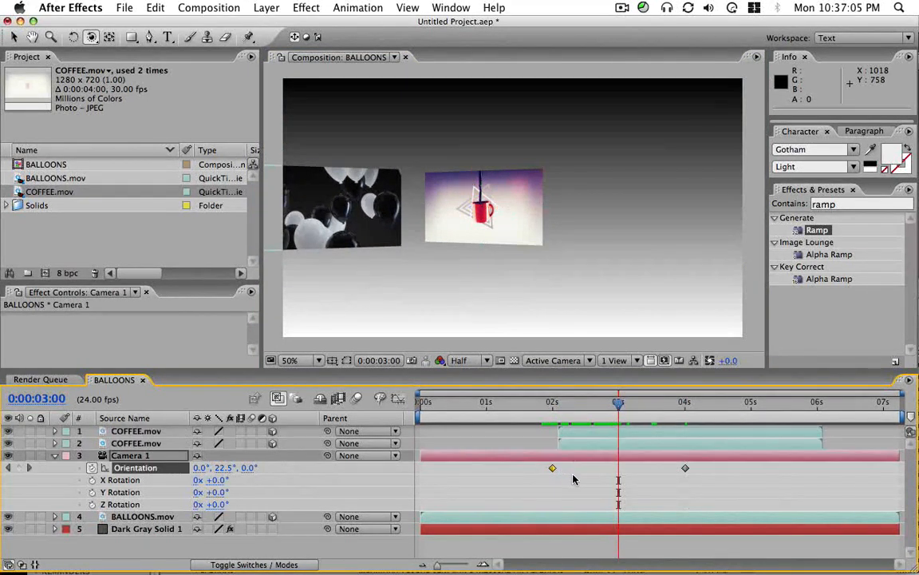
mouse_move(619, 403)
mouse_down()
mouse_move(688, 403)
mouse_move(537, 403)
mouse_up()
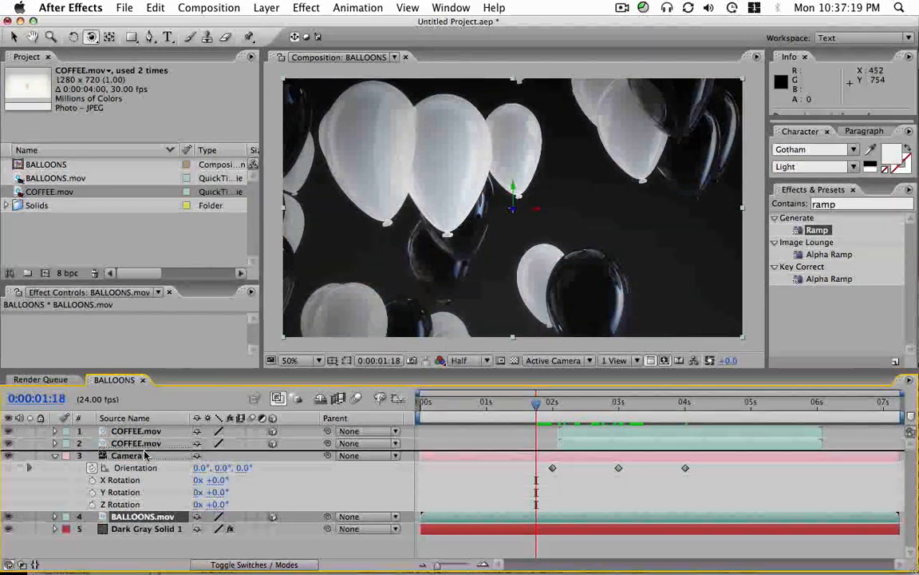
Step: Move BALLOONS.mov above Camera 1 and scrub between the 2- and 4-second views
drag(142, 518, 142, 459)
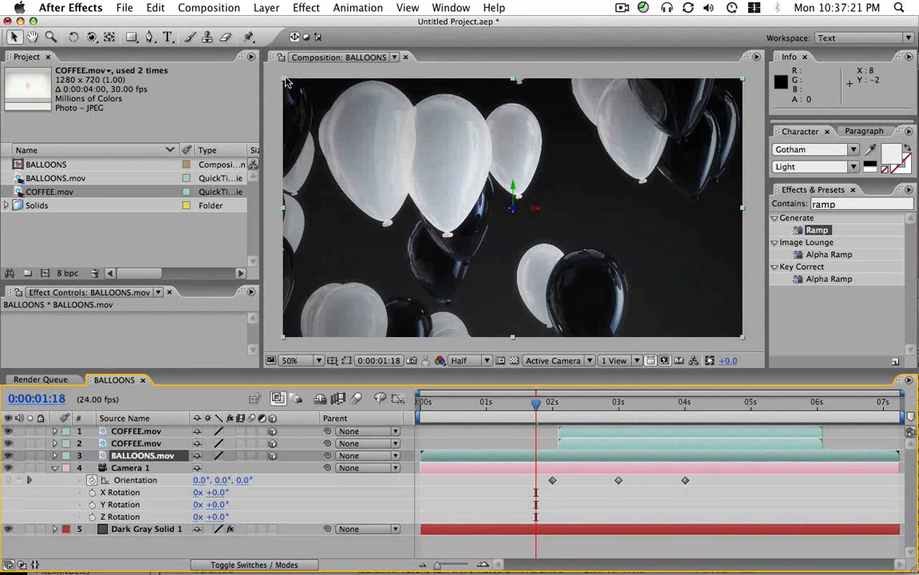
key(v)
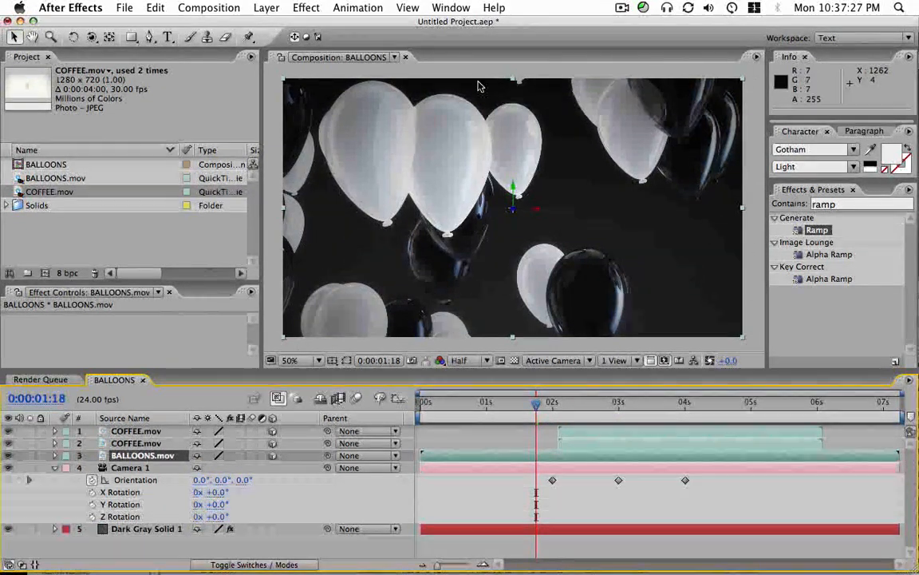
drag(597, 403, 696, 403)
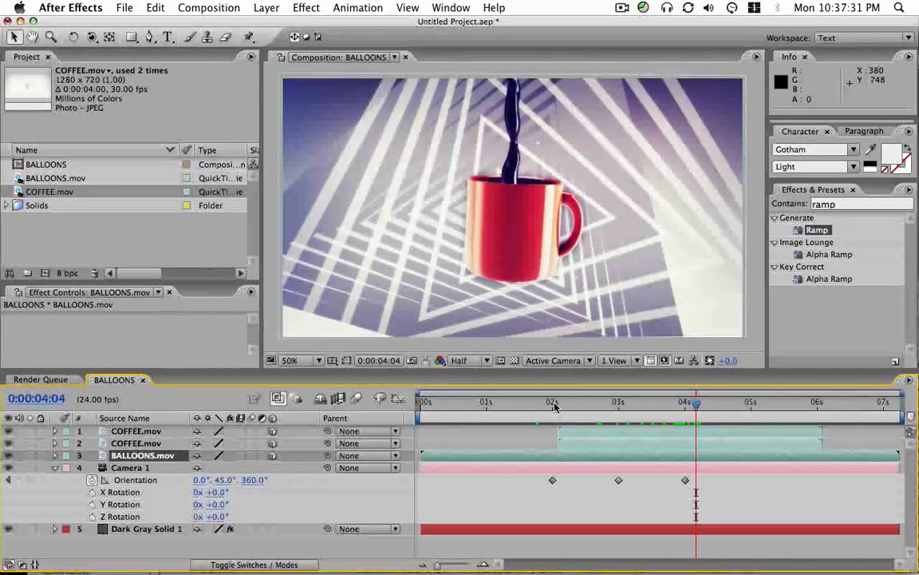
drag(697, 403, 554, 404)
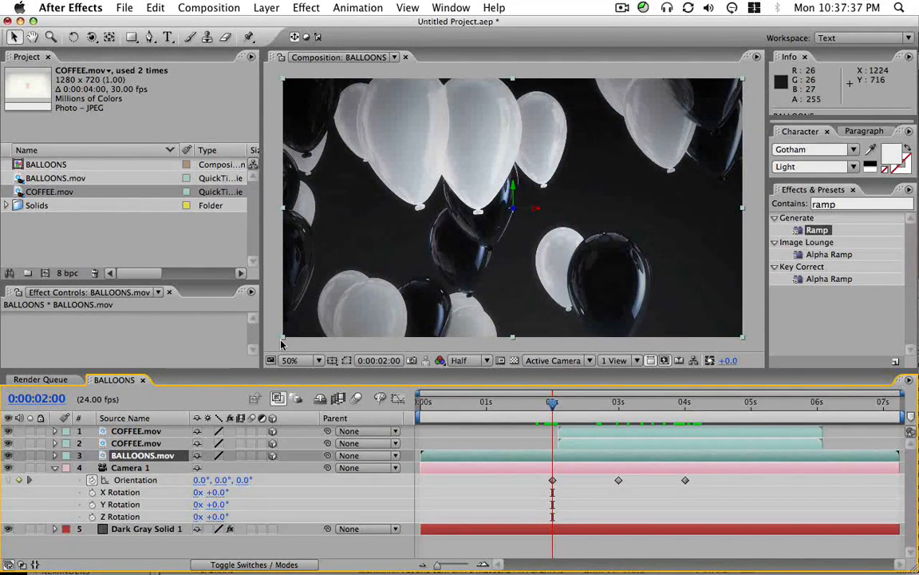
Step: Duplicate BALLOONS.mov, parent the copy to Camera 1, check it and open the 3D view list
key(super+d)
click(131, 468)
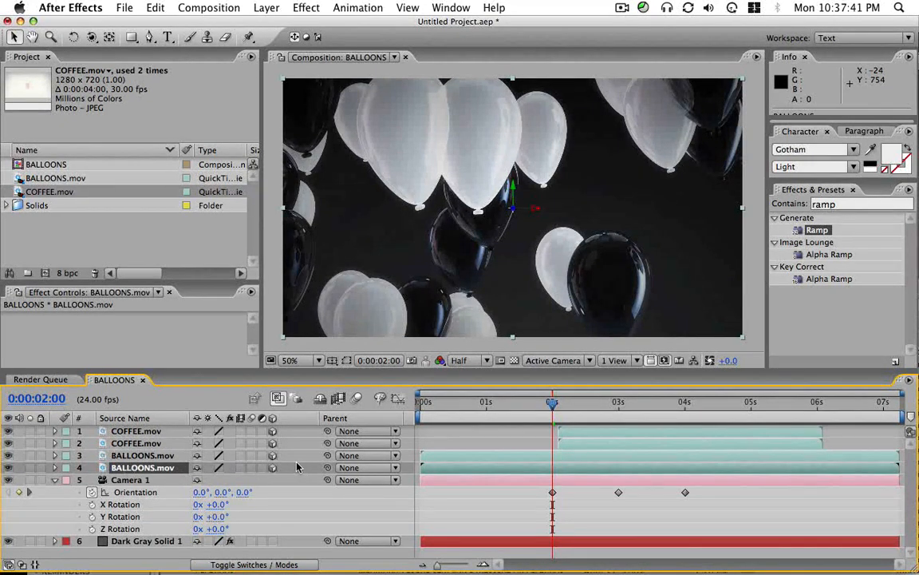
drag(327, 468, 121, 482)
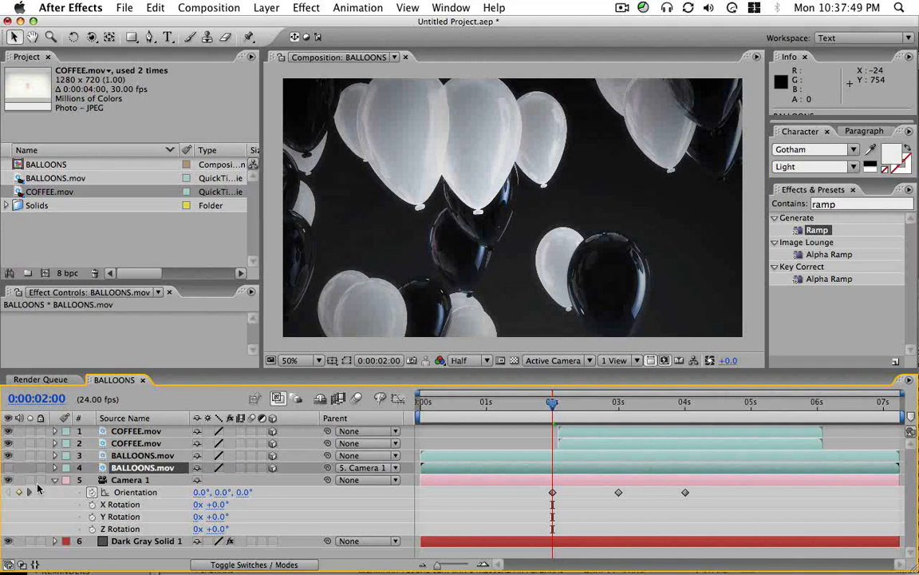
click(8, 470)
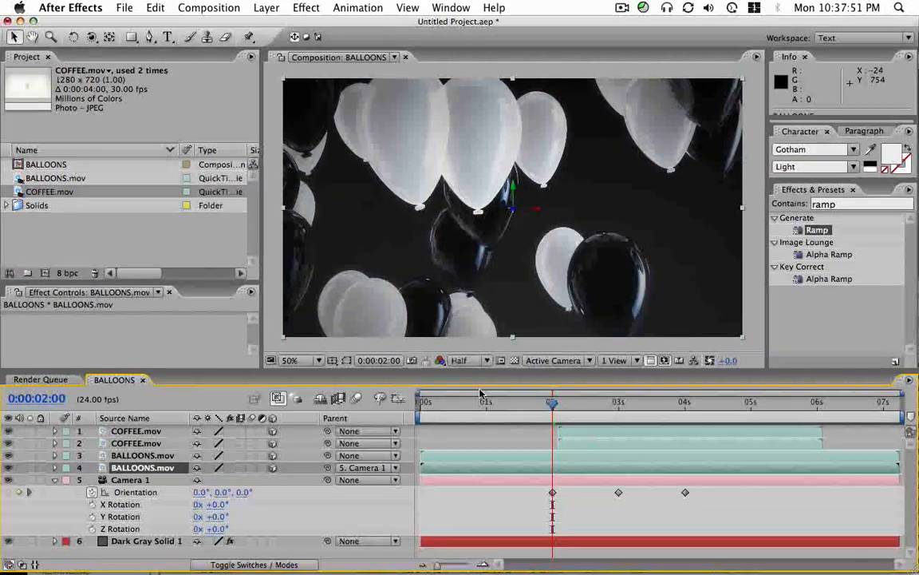
mouse_move(552, 403)
mouse_down()
mouse_move(647, 403)
mouse_move(571, 403)
mouse_up()
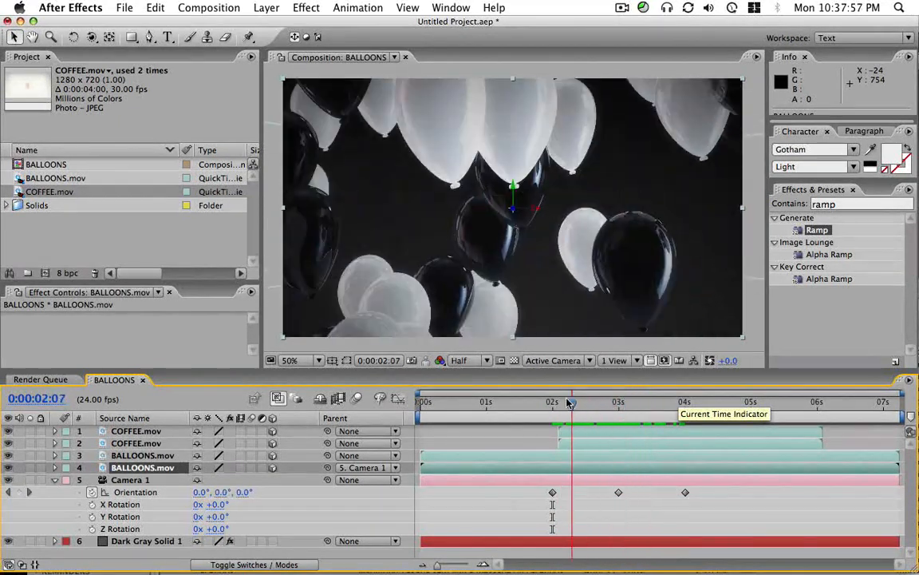
click(559, 360)
Step: Inspect Camera 1's flight from an outside custom view, scrubbing through the turn around 2-4 seconds
click(571, 508)
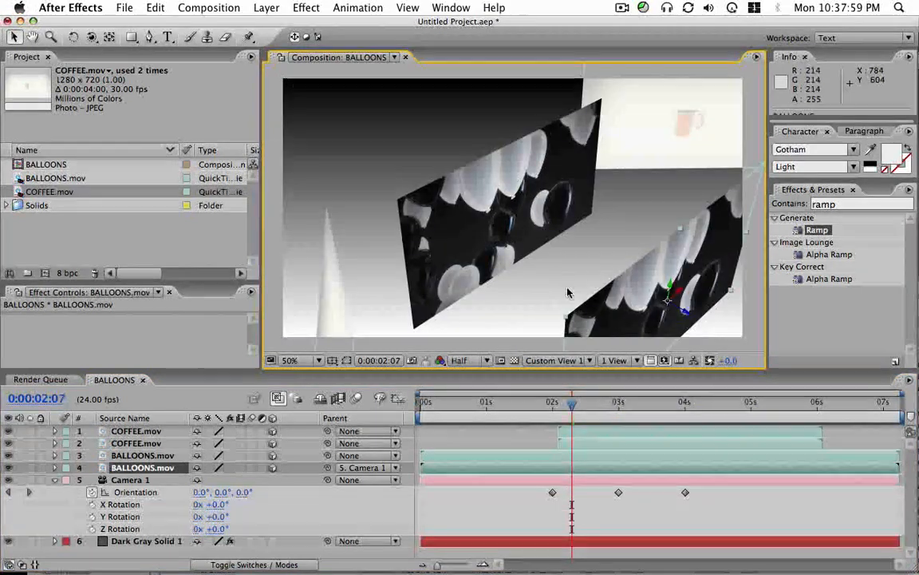
drag(572, 257, 511, 263)
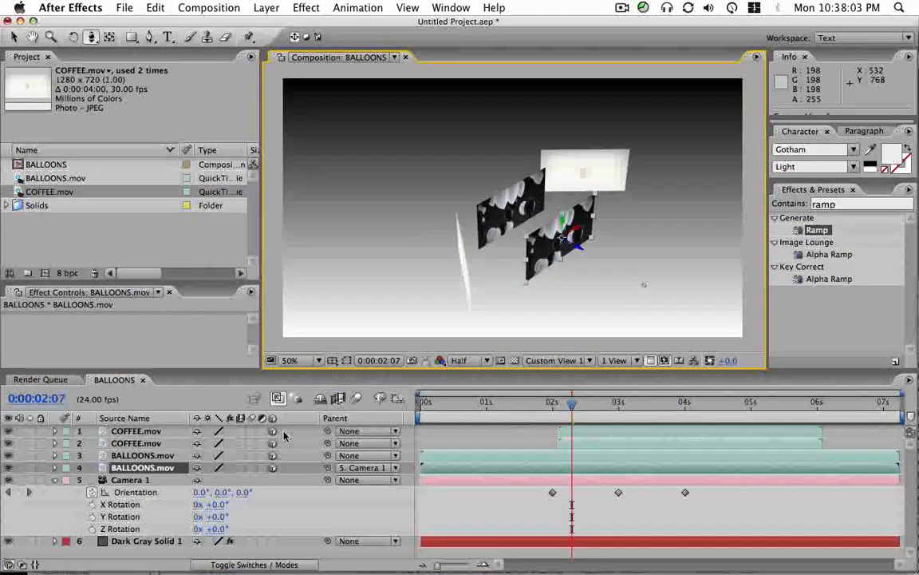
key(super+Down)
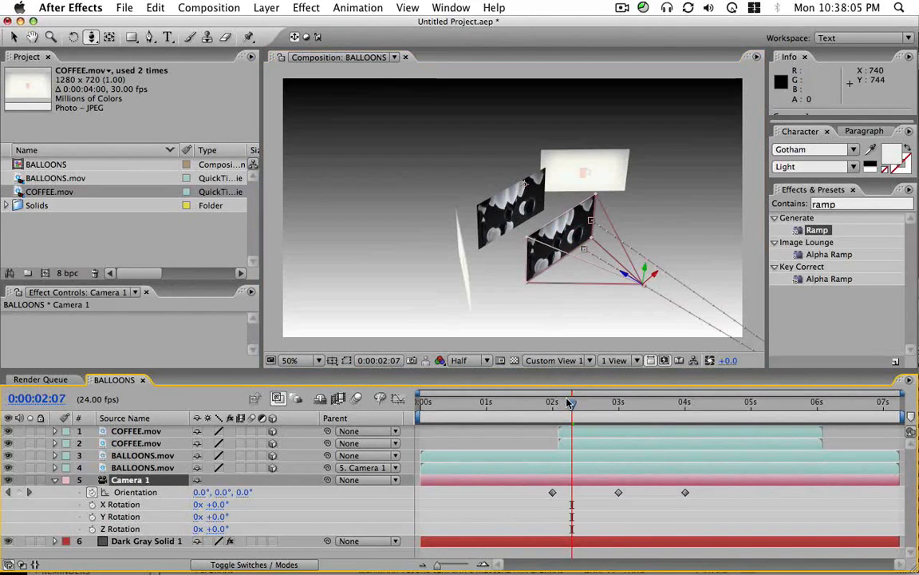
mouse_move(572, 403)
mouse_down()
mouse_move(602, 408)
mouse_move(565, 408)
mouse_move(578, 405)
mouse_up()
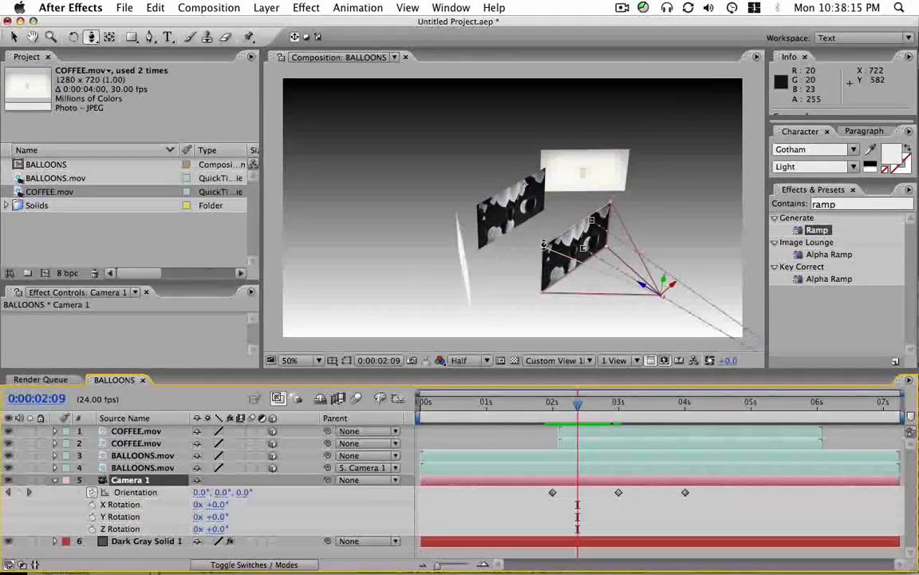
mouse_move(578, 406)
mouse_down()
mouse_move(618, 406)
mouse_move(558, 403)
mouse_move(694, 405)
mouse_up()
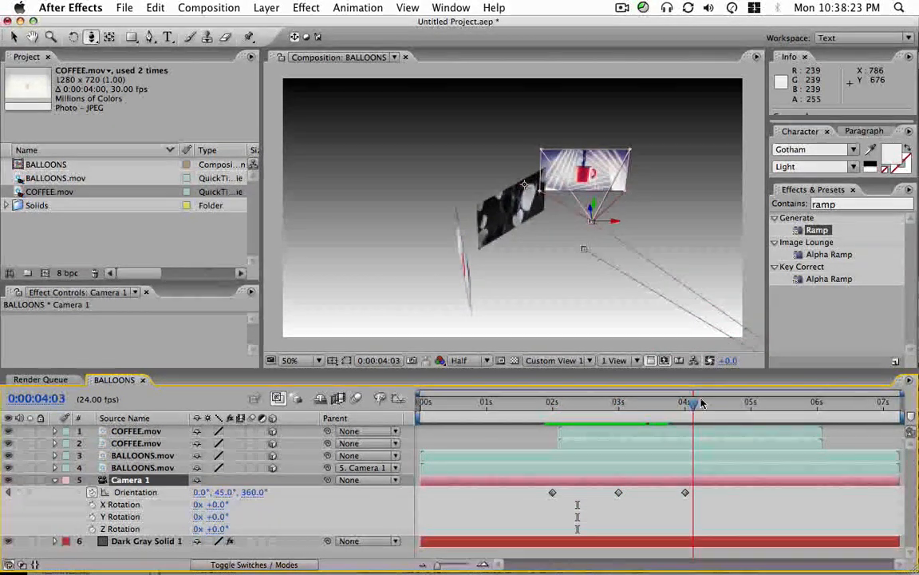
Step: Toggle the COFFEE layers' visibility, then switch to Active Camera so the mug fills the frame
click(9, 444)
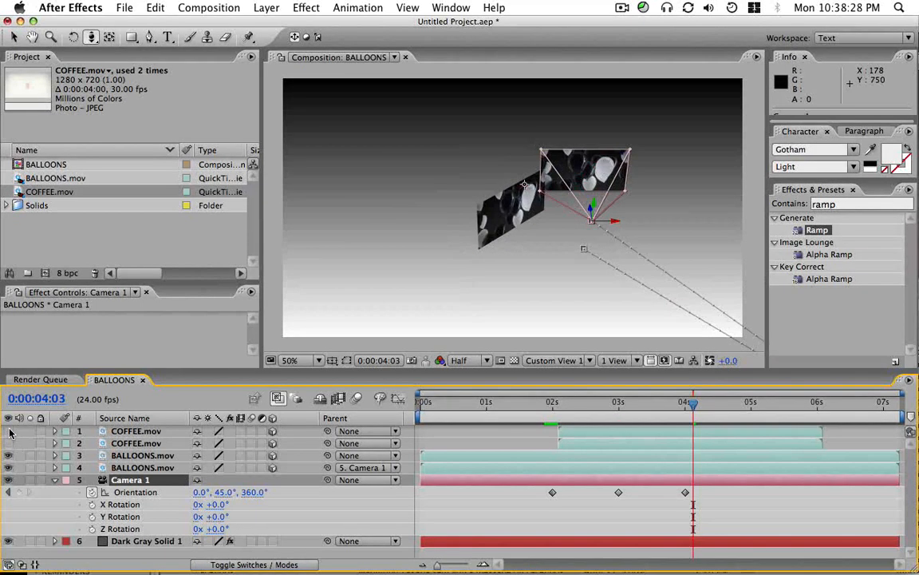
click(9, 444)
click(10, 432)
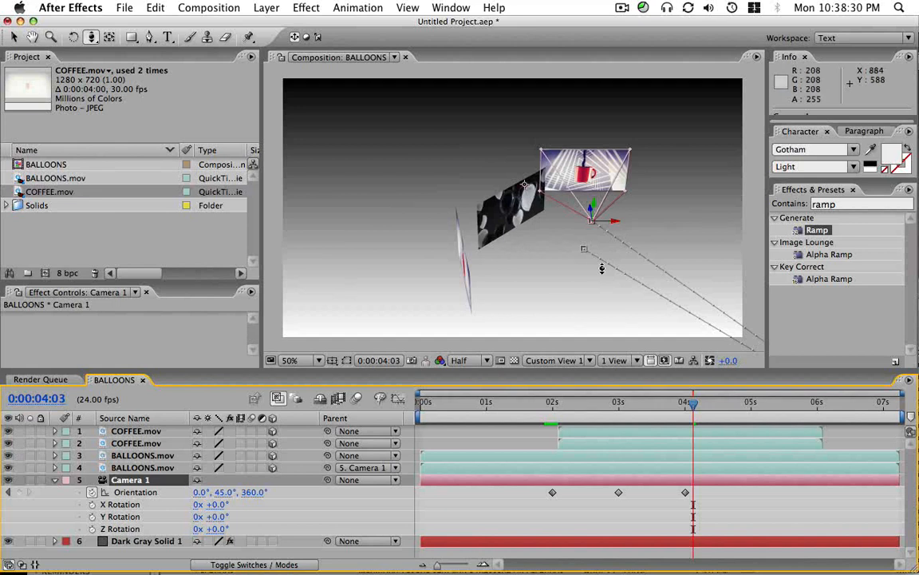
key(Escape)
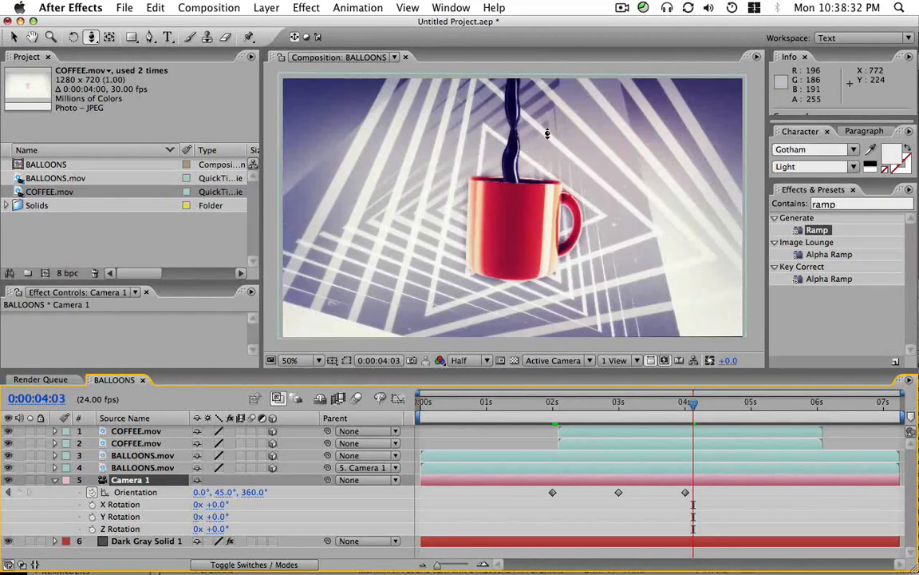
Step: Hide a coffee layer and select the camera-parented BALLOONS.mov layer 4, checking it through the camera
click(9, 444)
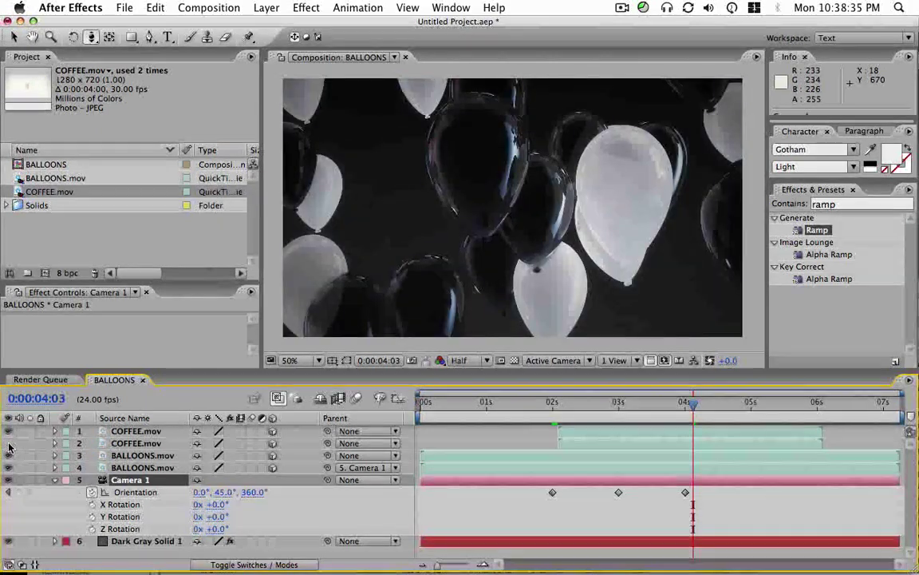
click(168, 468)
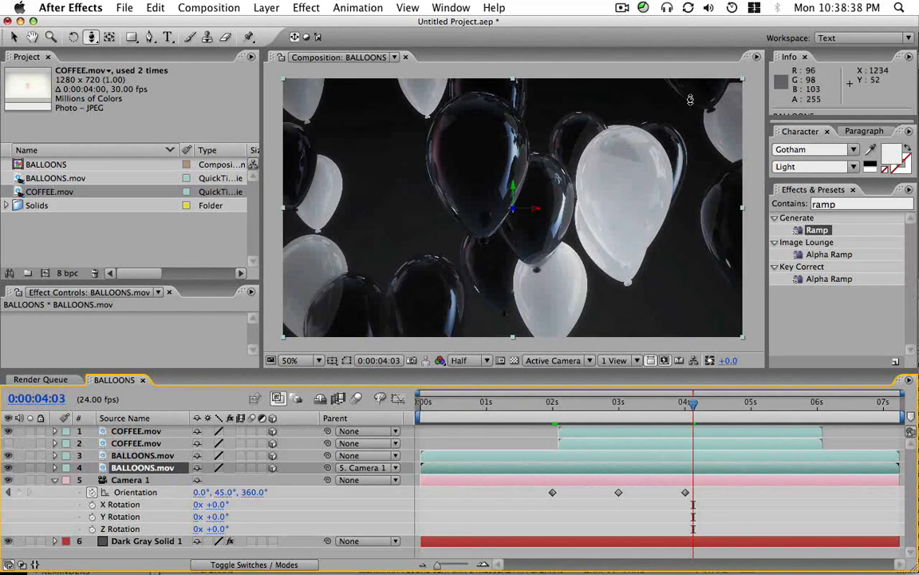
key(Escape)
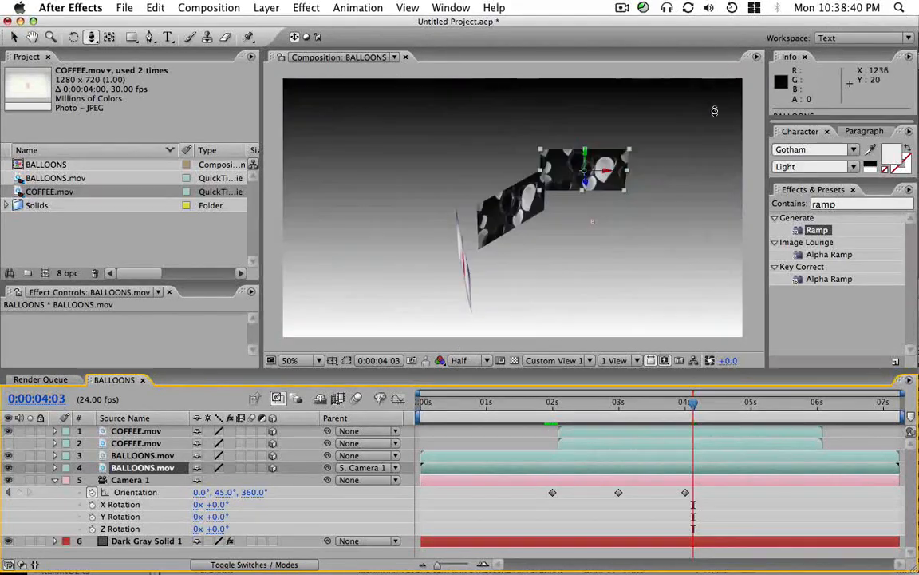
key(Escape)
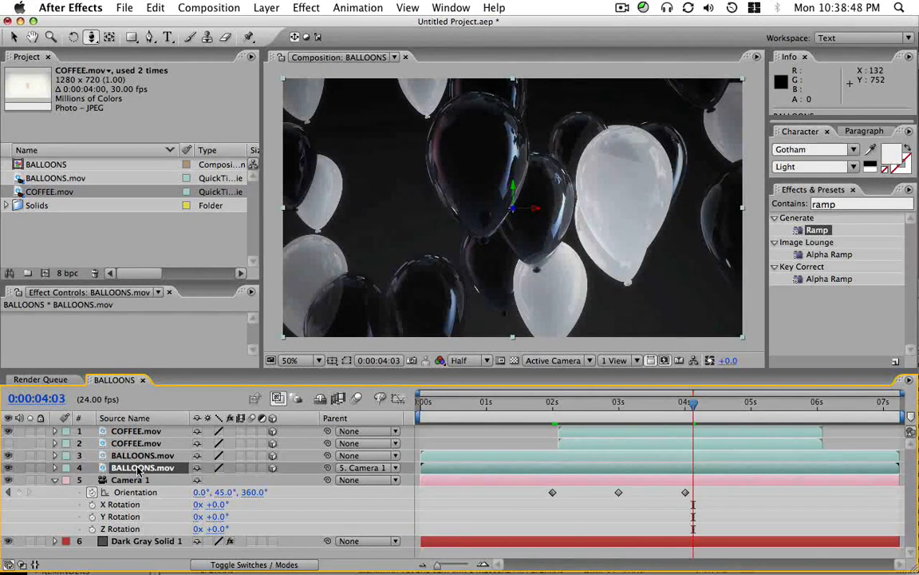
Step: Replace layer 4's source with COFFEE.mov from the Project panel, then undo the replacement
click(52, 193)
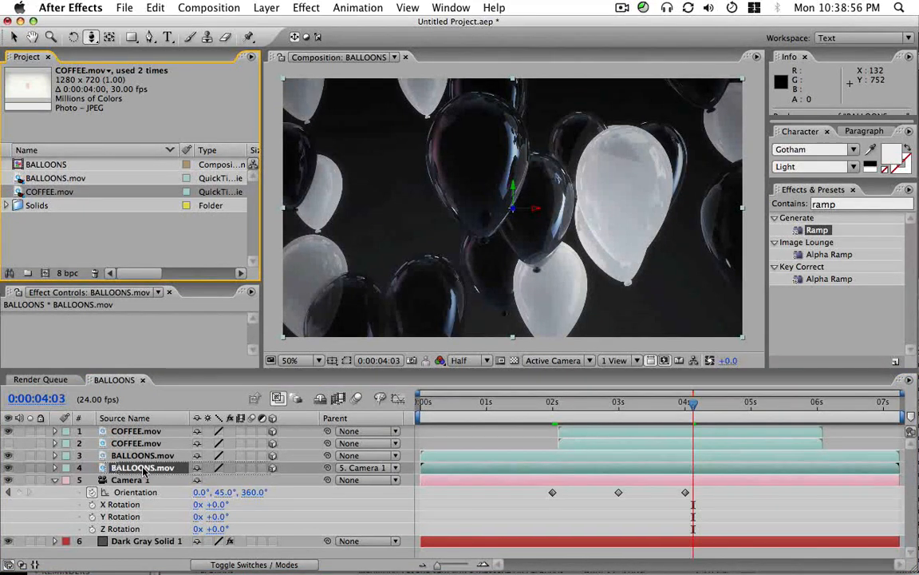
key(alt+super+slash)
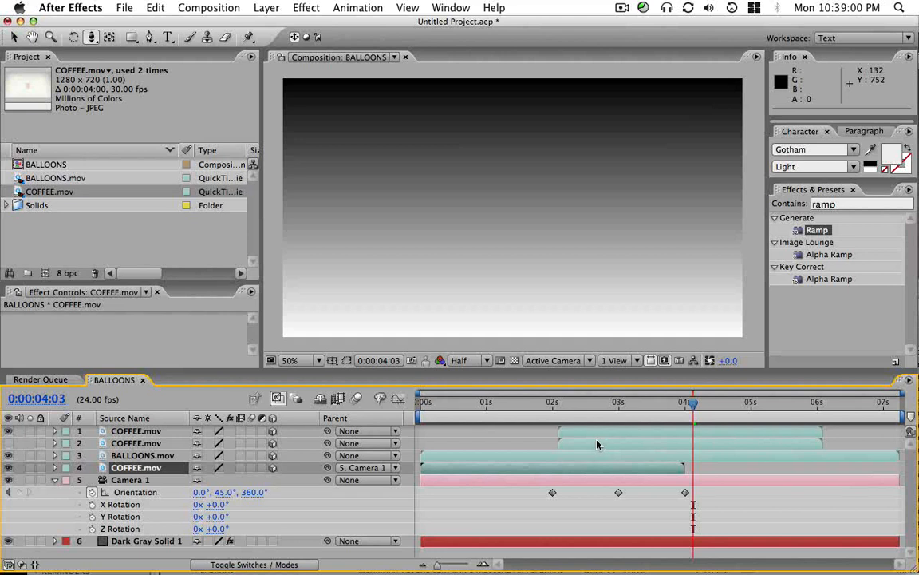
key(super+z)
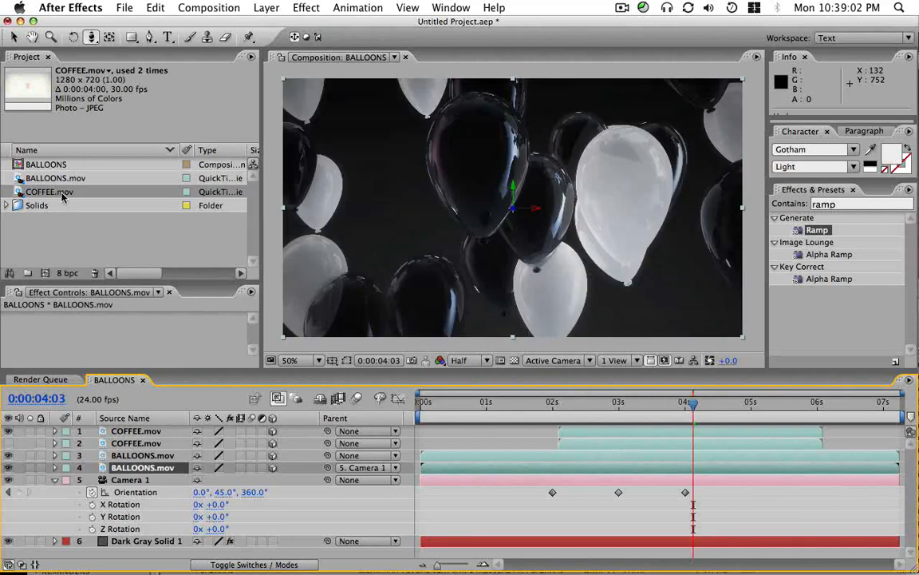
Step: Alt-drag COFFEE.mov onto the balloons layer and shift the new coffee layer to start later
drag(62, 193, 391, 463)
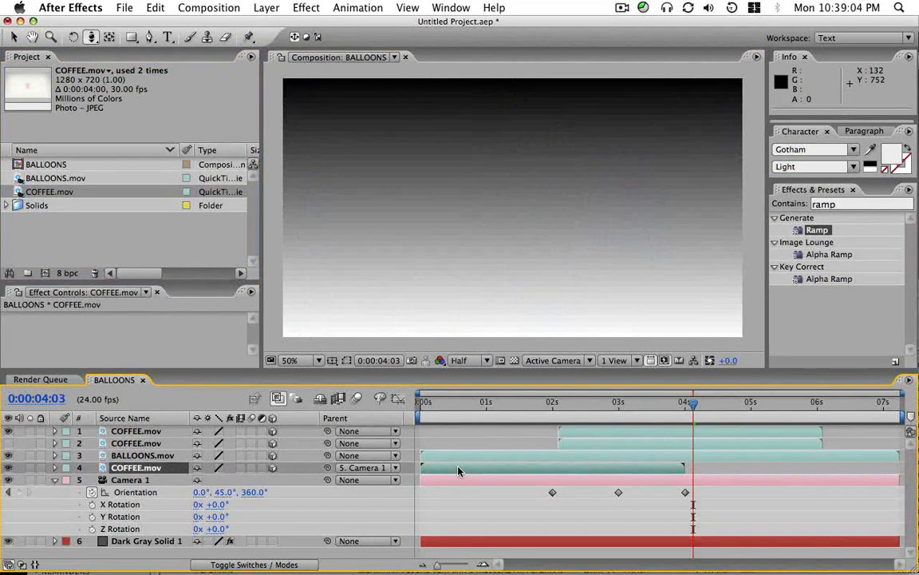
mouse_move(459, 471)
mouse_down()
mouse_move(715, 468)
mouse_move(595, 477)
mouse_up()
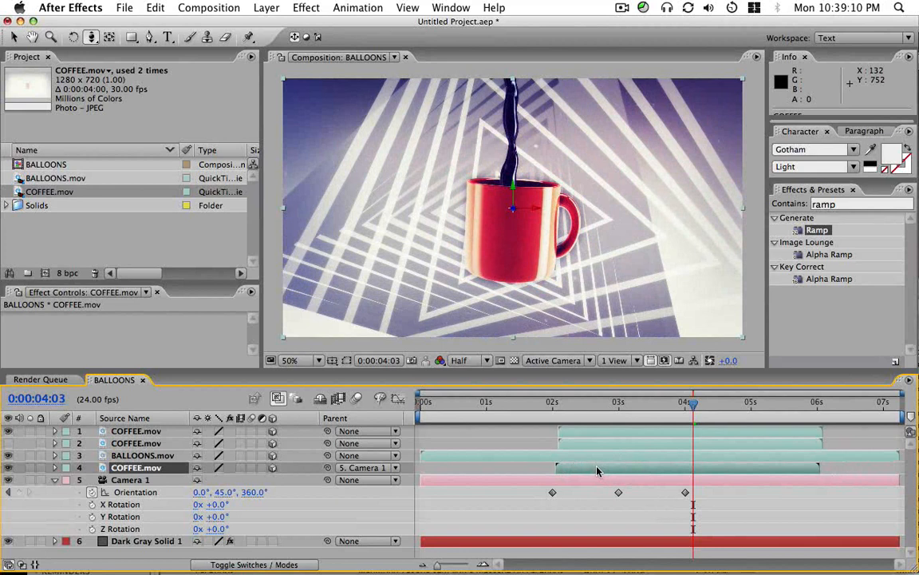
Step: Compare and delete the redundant original COFFEE.mov layer 2
click(130, 443)
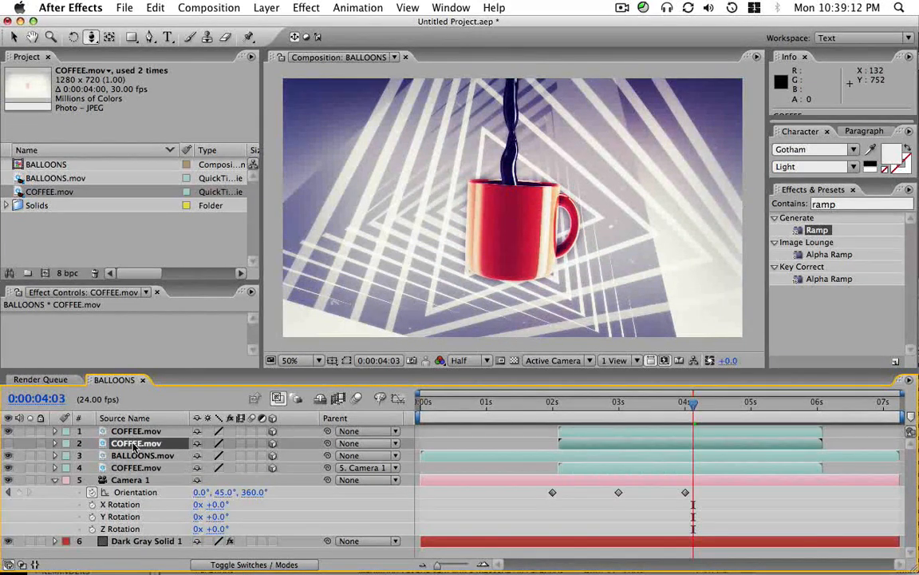
click(8, 444)
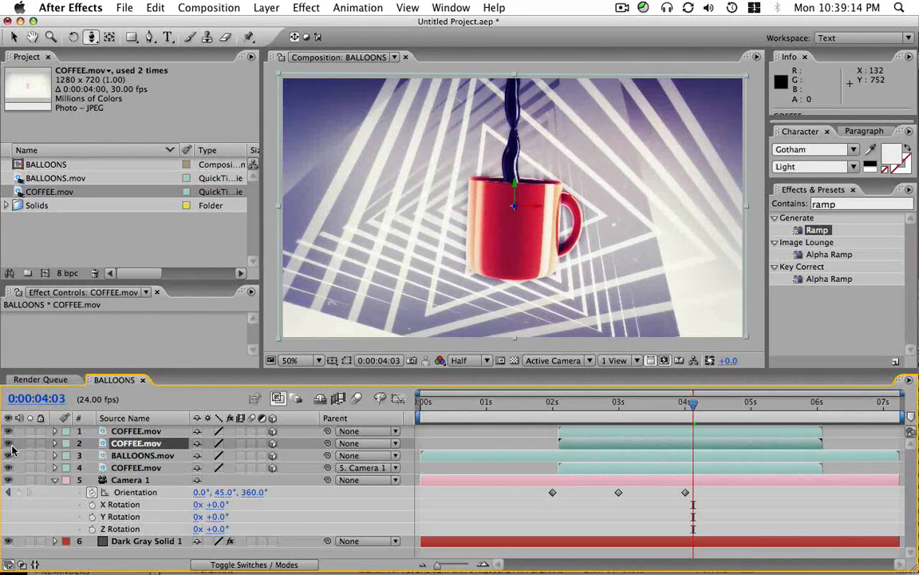
click(9, 444)
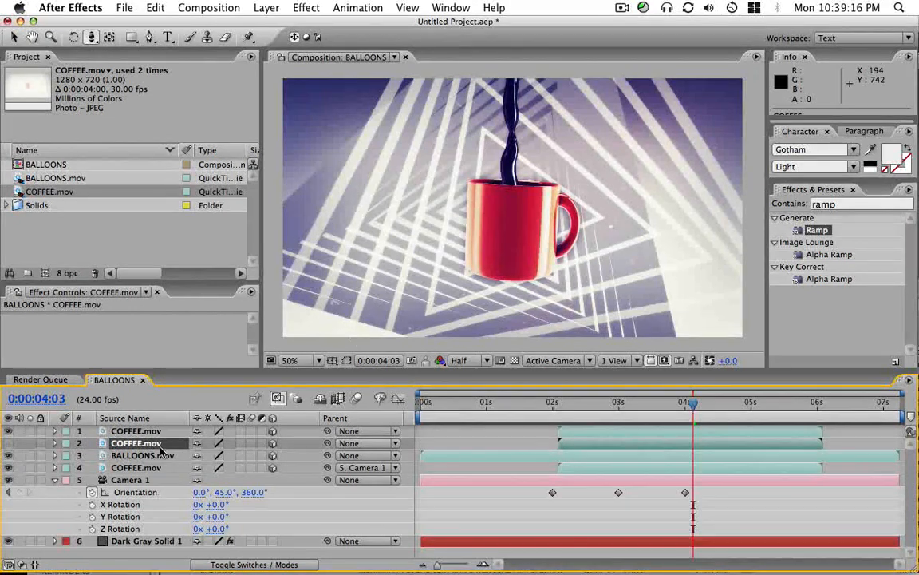
key(Delete)
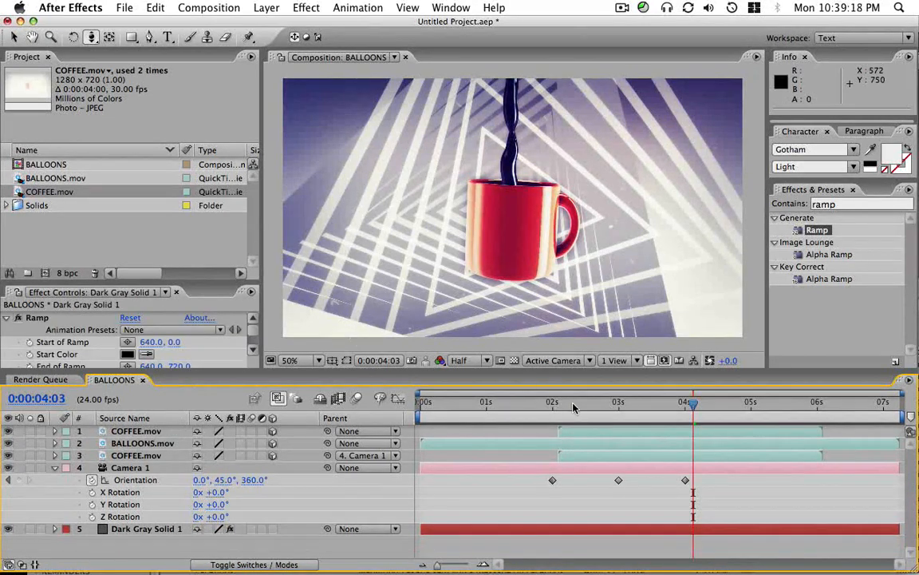
Step: Preview the flight from balloons to coffee and select the camera-parented coffee layer
mouse_move(572, 403)
mouse_down()
mouse_move(552, 403)
mouse_move(687, 406)
mouse_up()
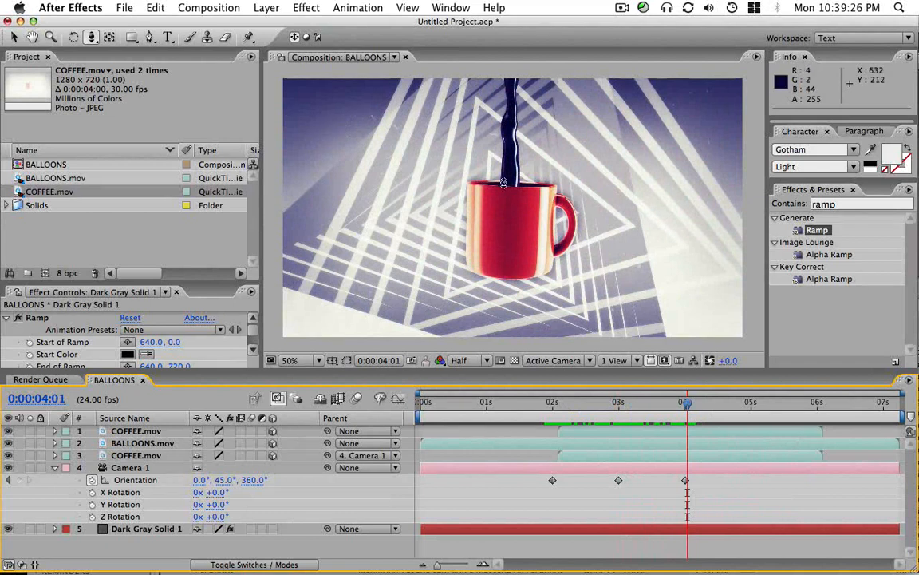
click(136, 455)
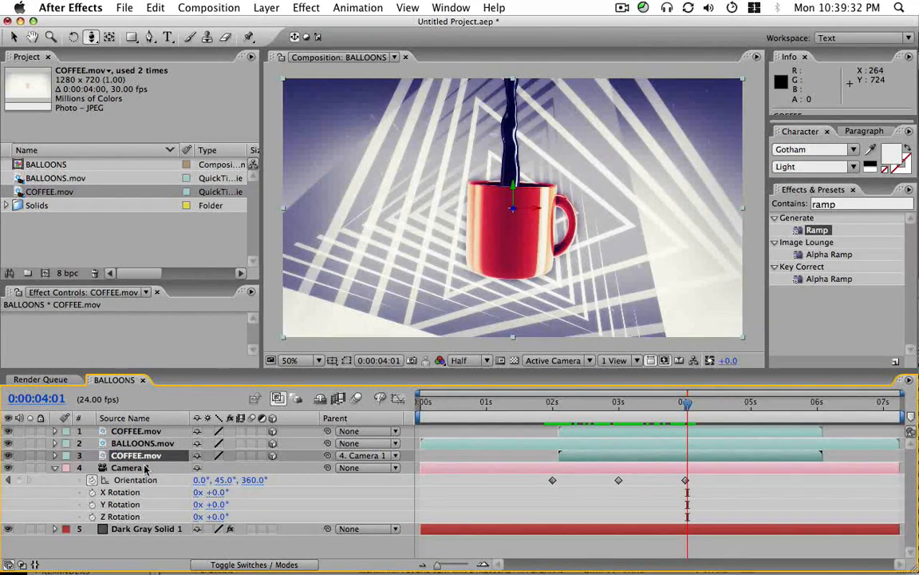
Step: Change the COFFEE.mov layer's Parent from 4. Camera 1 to None
click(368, 455)
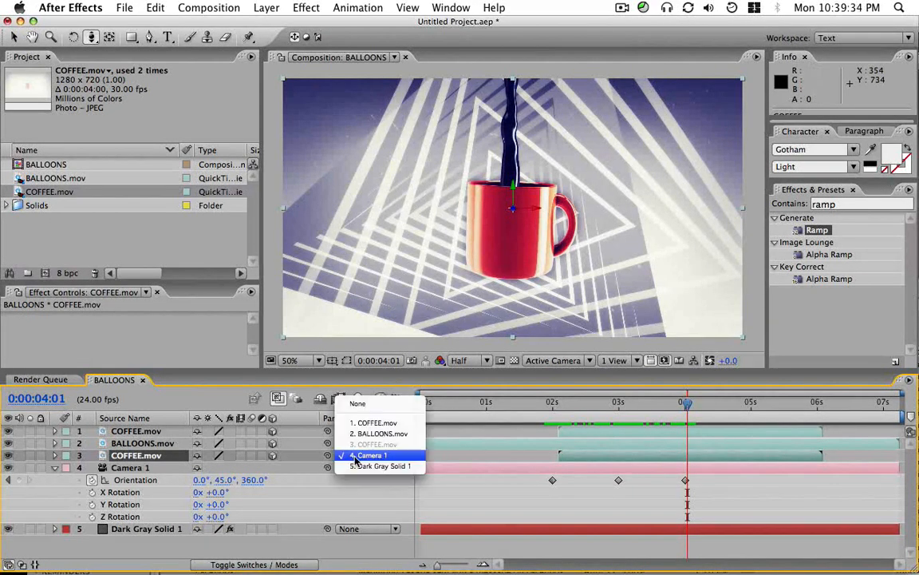
click(367, 455)
click(707, 406)
drag(707, 405, 704, 406)
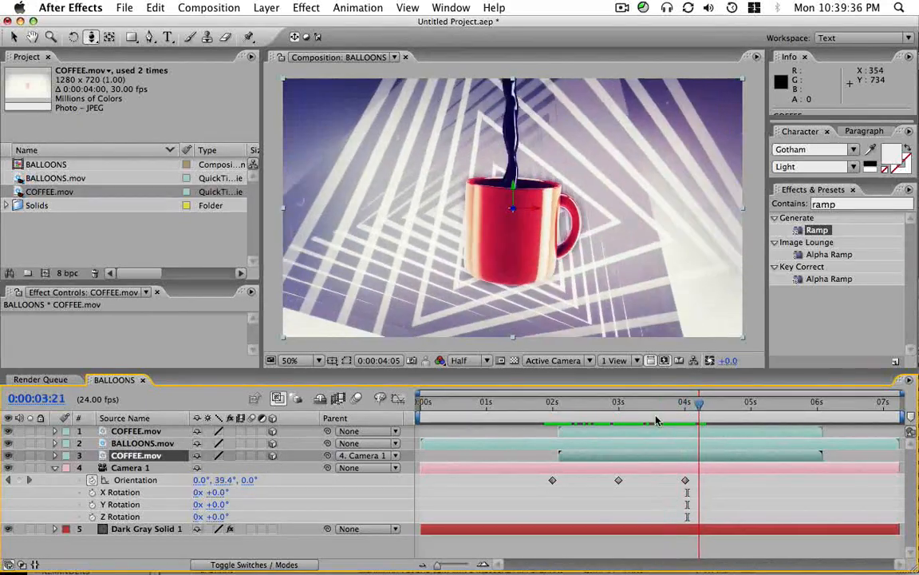
click(367, 455)
click(344, 359)
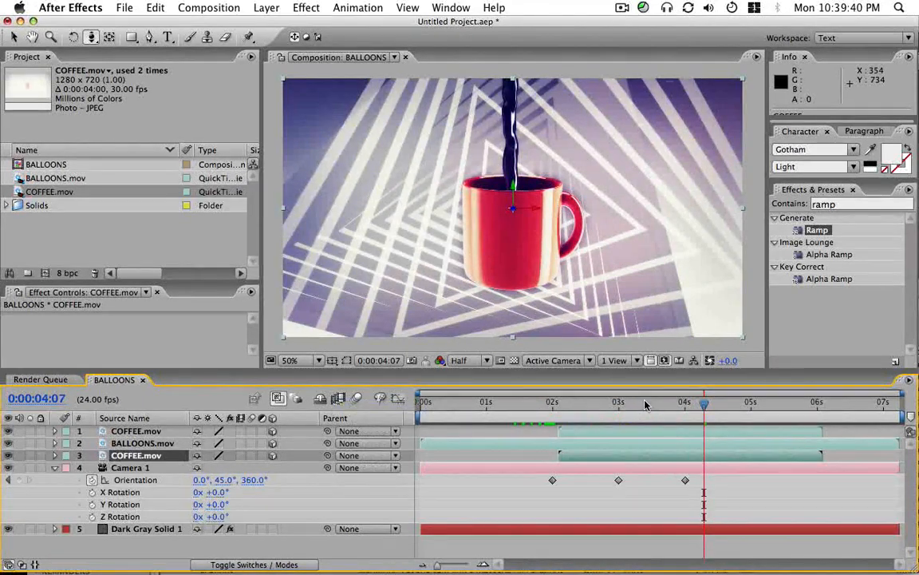
mouse_move(646, 403)
mouse_down()
mouse_move(671, 401)
mouse_move(569, 403)
mouse_move(545, 421)
mouse_move(646, 414)
mouse_move(694, 422)
mouse_up()
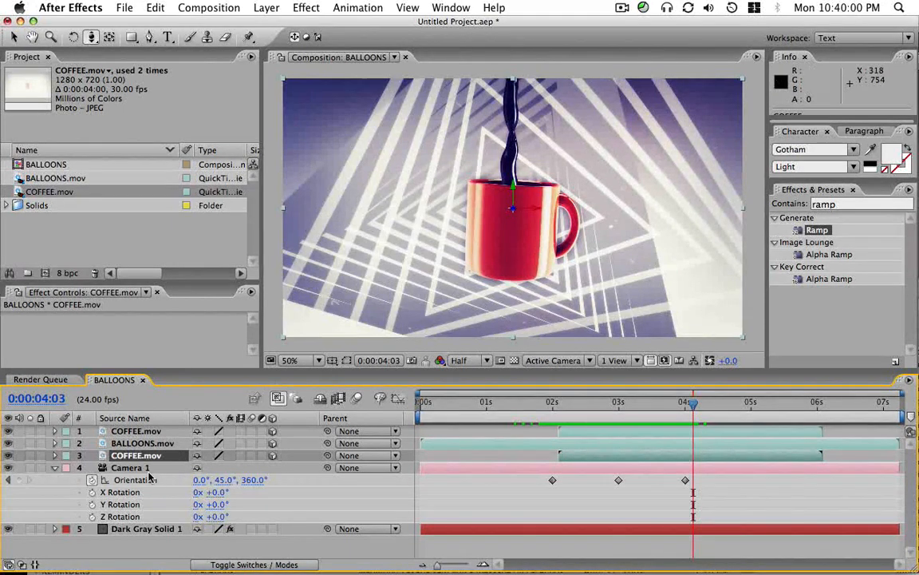
click(143, 444)
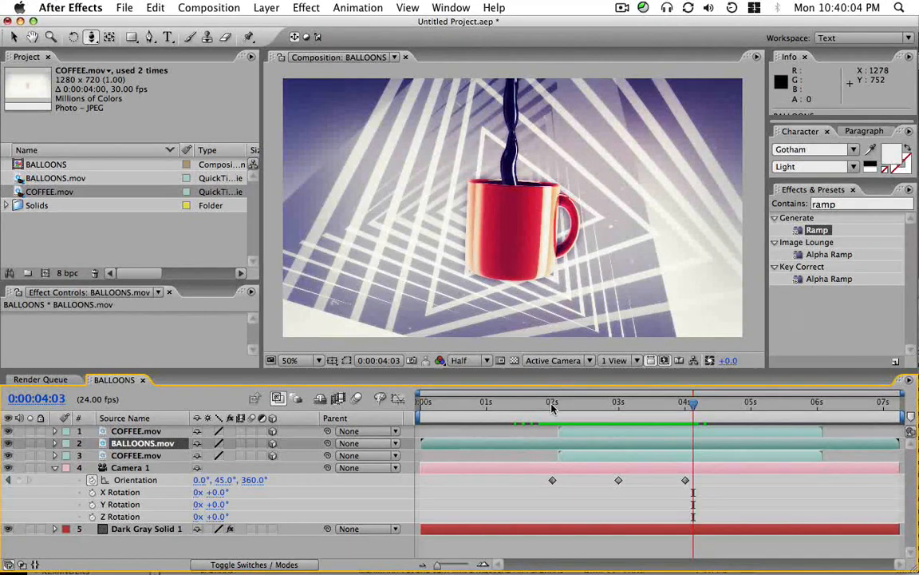
drag(553, 405, 751, 409)
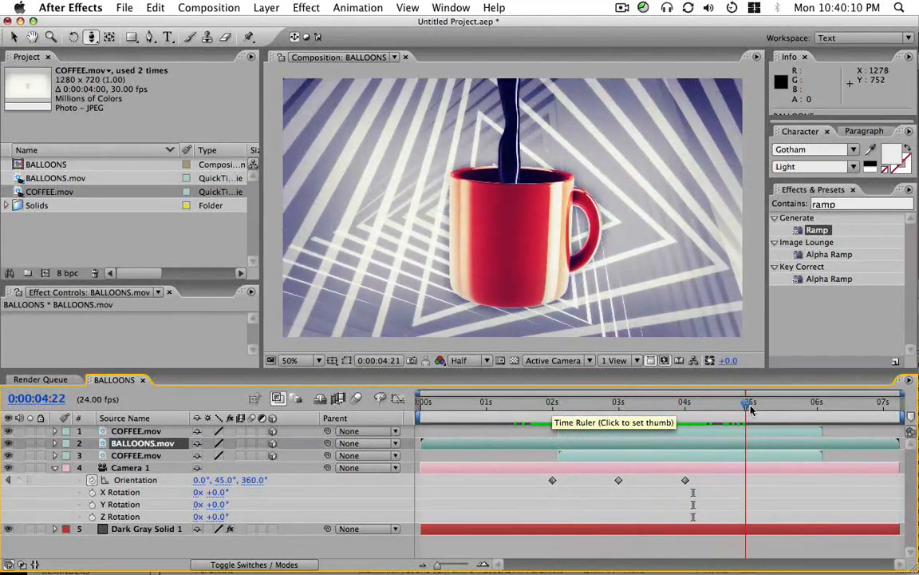
Step: Keyframe Camera 1's Position and Orientation to hold at 4:23, then reset to the default wide view (640,360,-4284.4 / 0,0,0) by 5:15
click(685, 480)
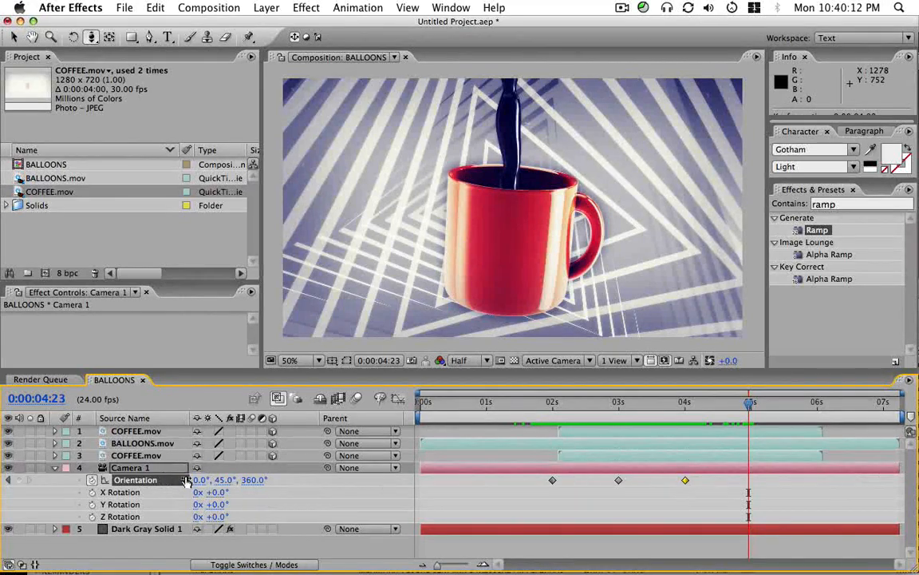
key(u)
shift+click(684, 480)
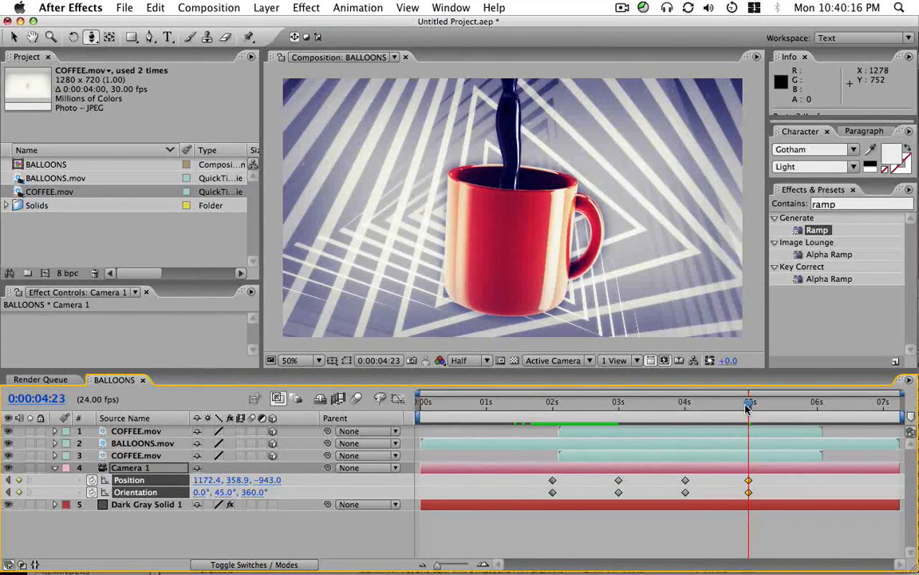
mouse_move(749, 406)
mouse_down()
mouse_move(811, 407)
mouse_move(792, 408)
mouse_up()
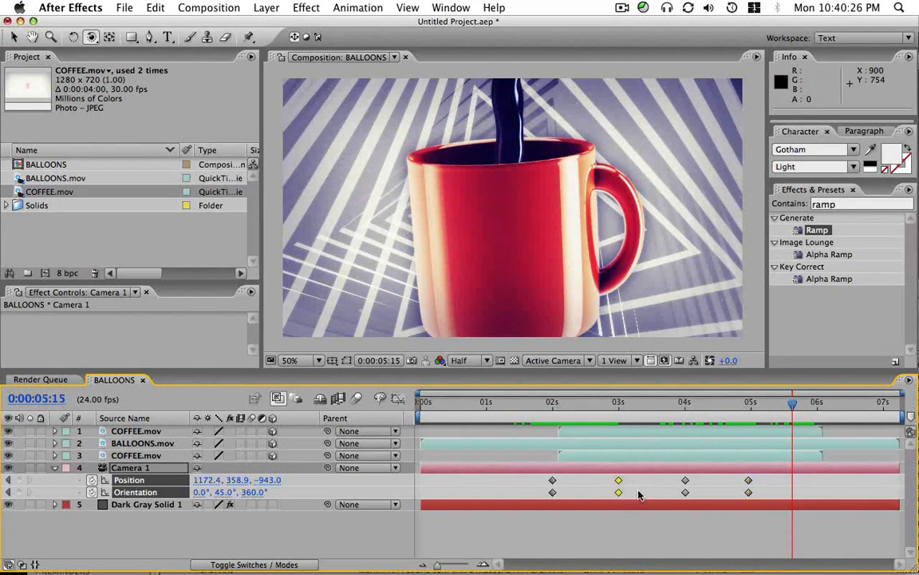
key(ctrl+alt+shift+c)
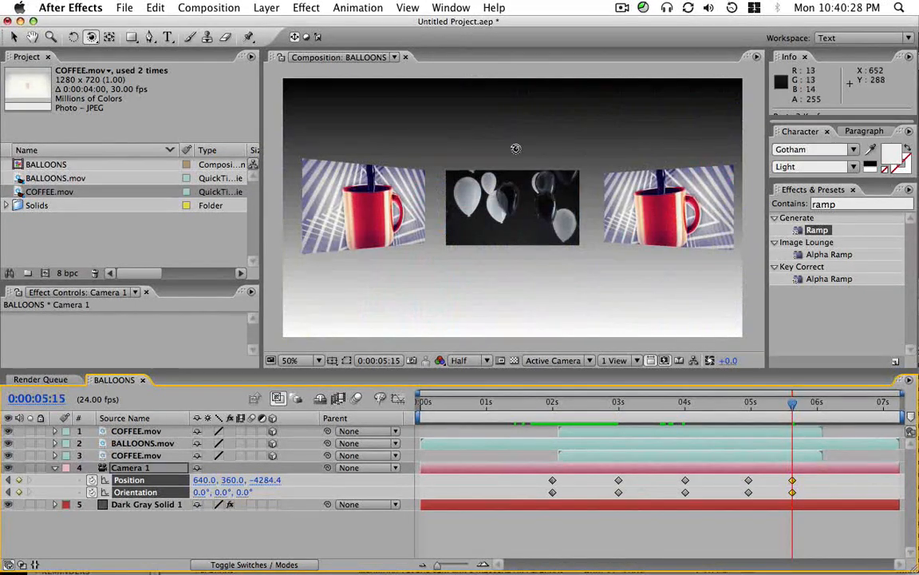
Step: Slide the top COFFEE.mov layer 1 so its in-point sits near 4.5s, then scrub to about 6:11
drag(547, 403, 795, 410)
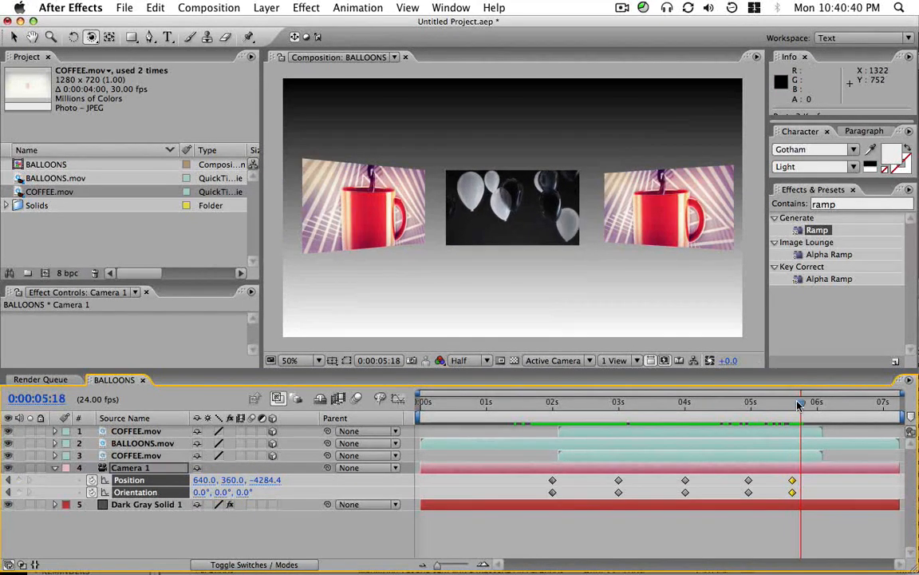
drag(795, 405, 819, 405)
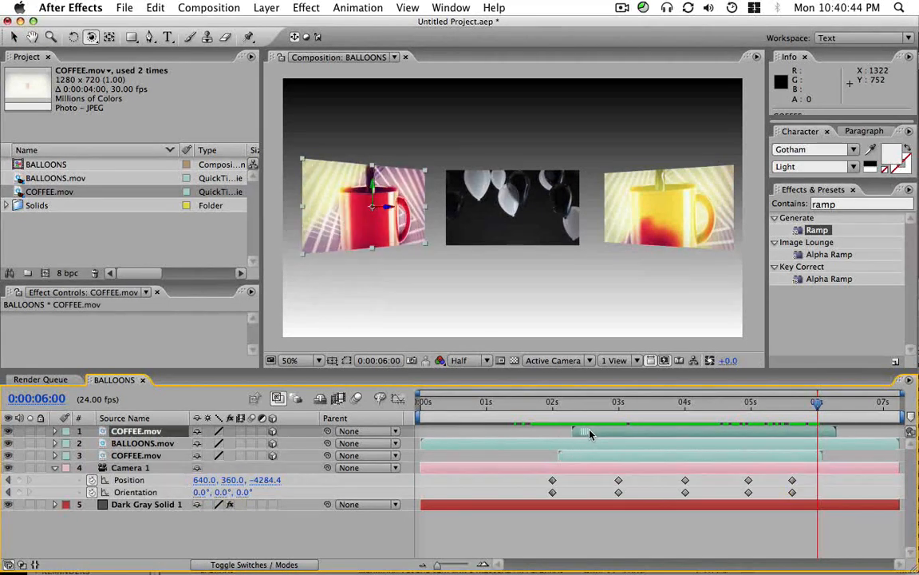
drag(580, 435, 738, 435)
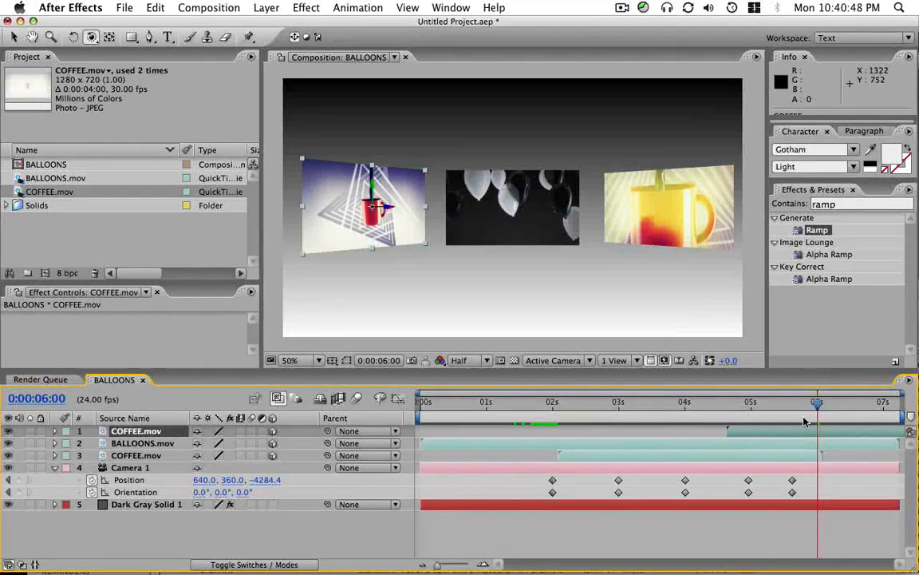
drag(796, 404, 848, 406)
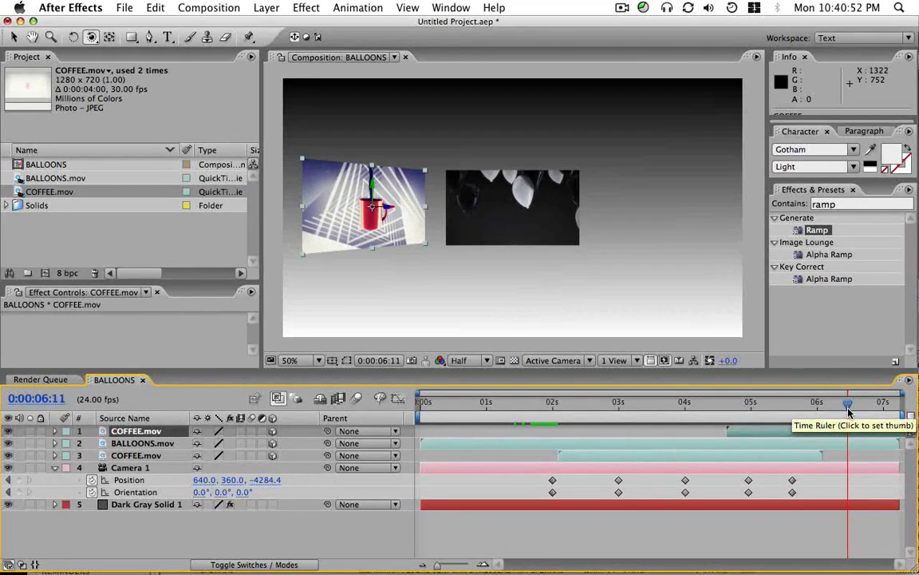
Step: Orbit, dolly and track Camera 1 at 6:11 until the left coffee screen fills the frame, then scrub back to ~1:14
mouse_move(453, 263)
mouse_down()
mouse_move(558, 232)
mouse_move(495, 223)
mouse_move(572, 239)
mouse_move(418, 218)
mouse_move(414, 235)
mouse_up()
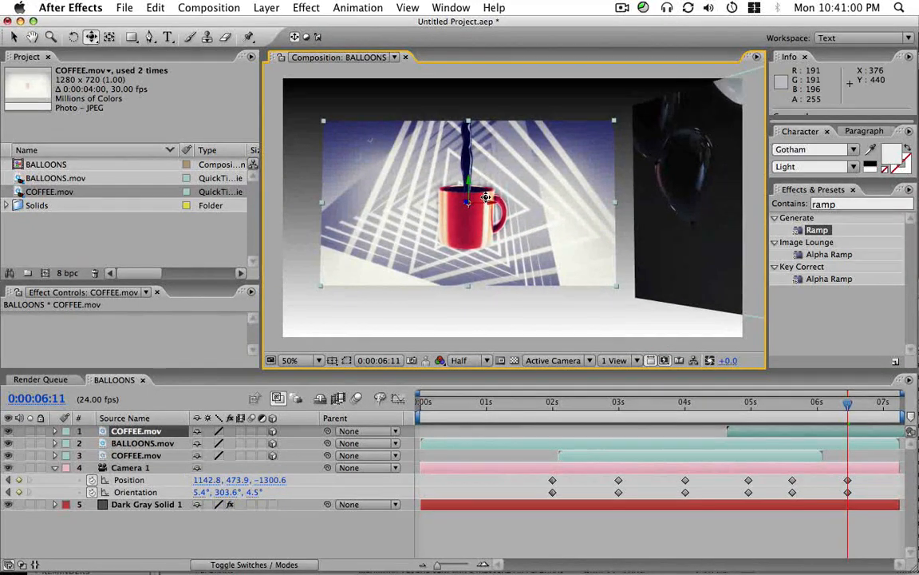
mouse_move(486, 197)
mouse_down()
mouse_move(520, 209)
mouse_move(501, 222)
mouse_up()
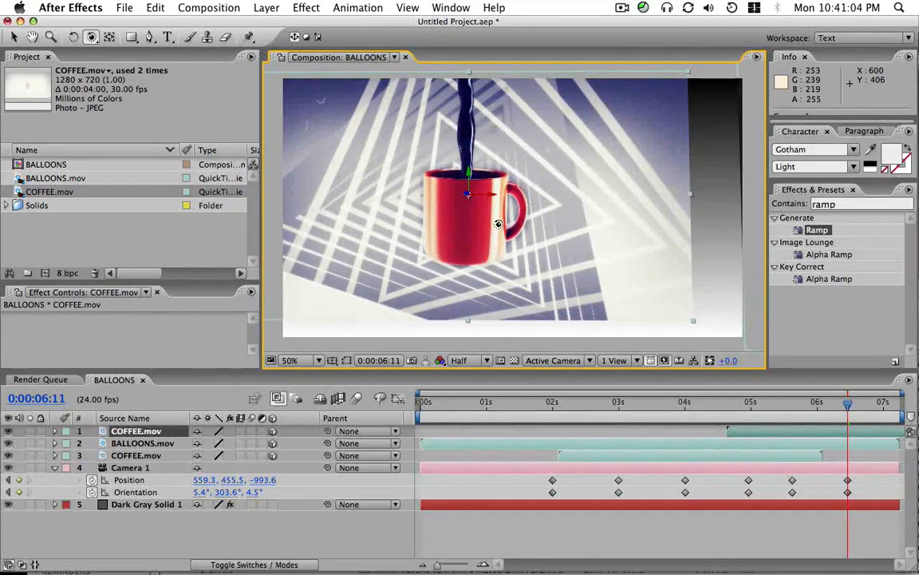
mouse_move(507, 233)
mouse_down()
mouse_move(540, 224)
mouse_move(559, 256)
mouse_up()
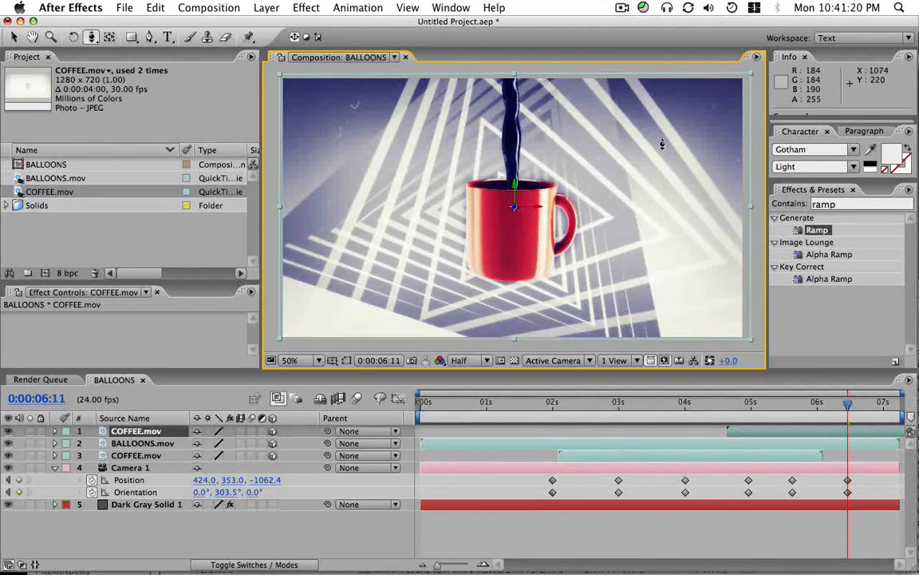
drag(665, 263, 685, 250)
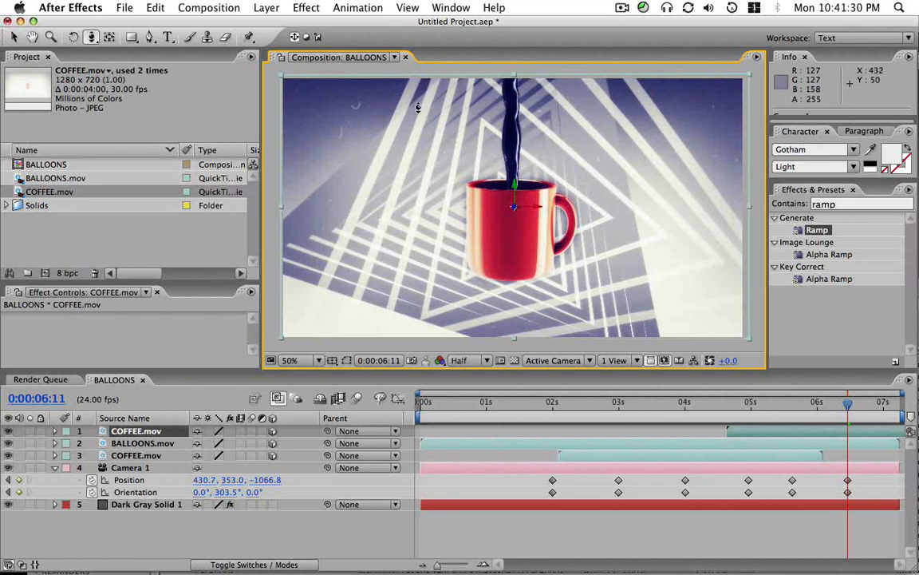
mouse_move(553, 403)
mouse_down()
mouse_move(577, 408)
mouse_move(525, 412)
mouse_up()
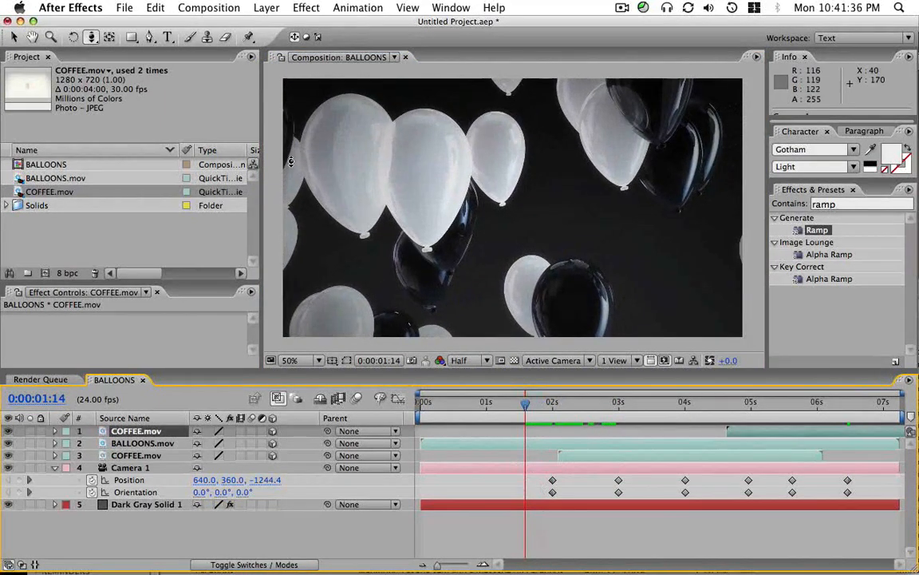
Step: Duplicate BALLOONS.mov, pick-whip its Parent to Camera 1 and start it later in time
click(135, 444)
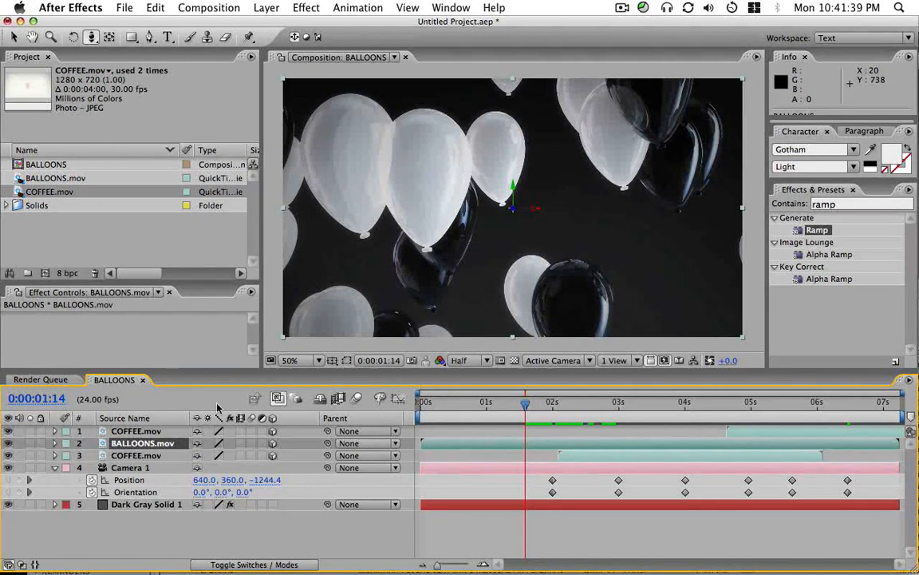
key(super+d)
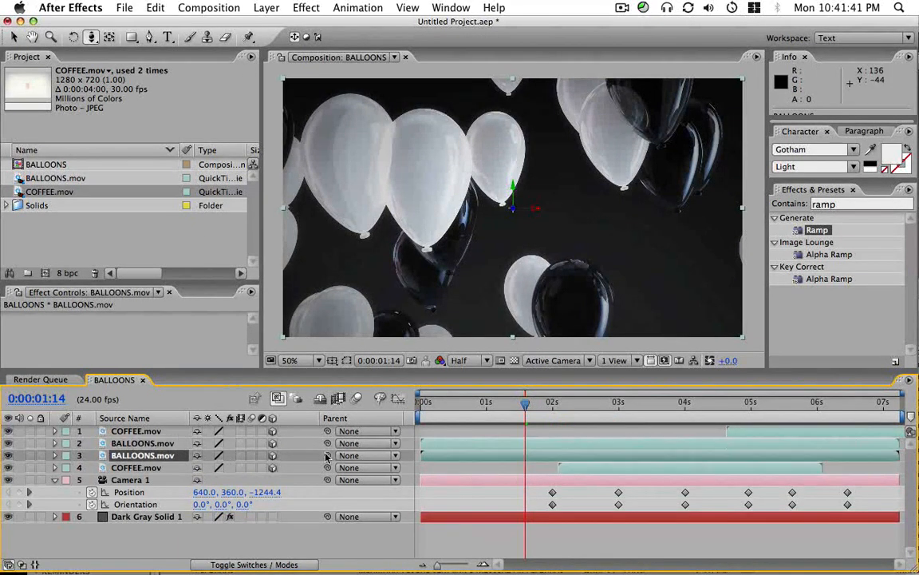
drag(327, 456, 129, 480)
drag(527, 402, 852, 403)
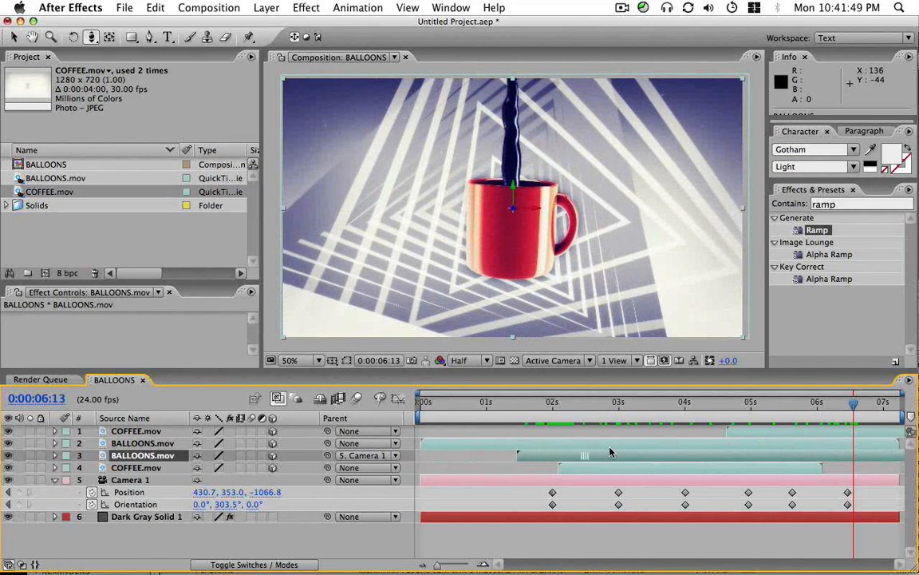
drag(610, 452, 628, 454)
mouse_move(830, 403)
mouse_down()
mouse_move(848, 403)
mouse_move(854, 416)
mouse_up()
Step: Hide the top coffee layer, replace the duplicate's source with COFFEE.mov and slide it to start near 5 seconds
click(10, 431)
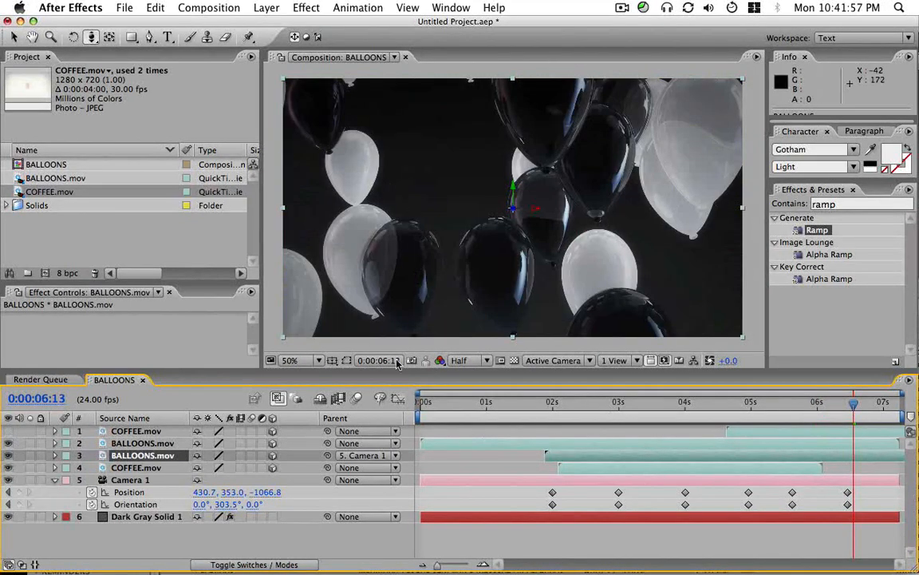
click(67, 219)
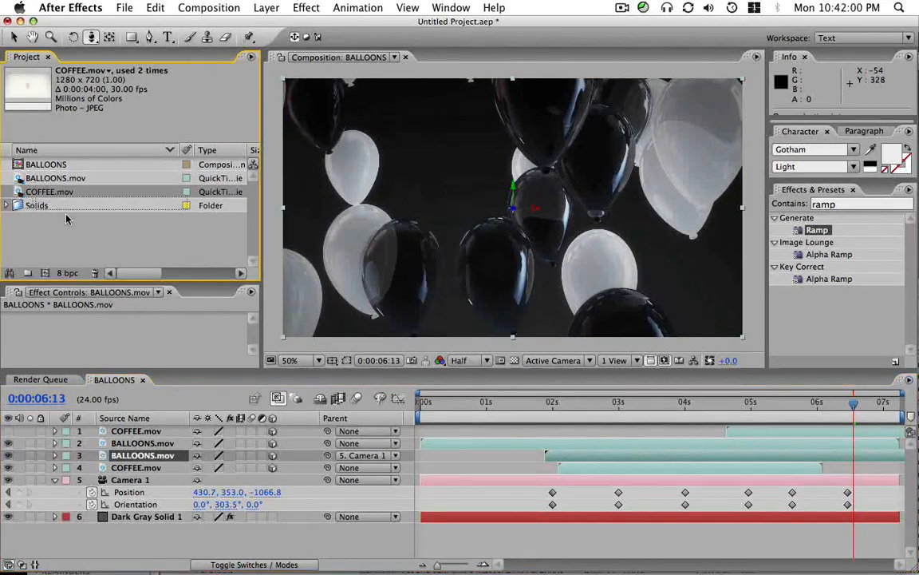
key(super+alt+slash)
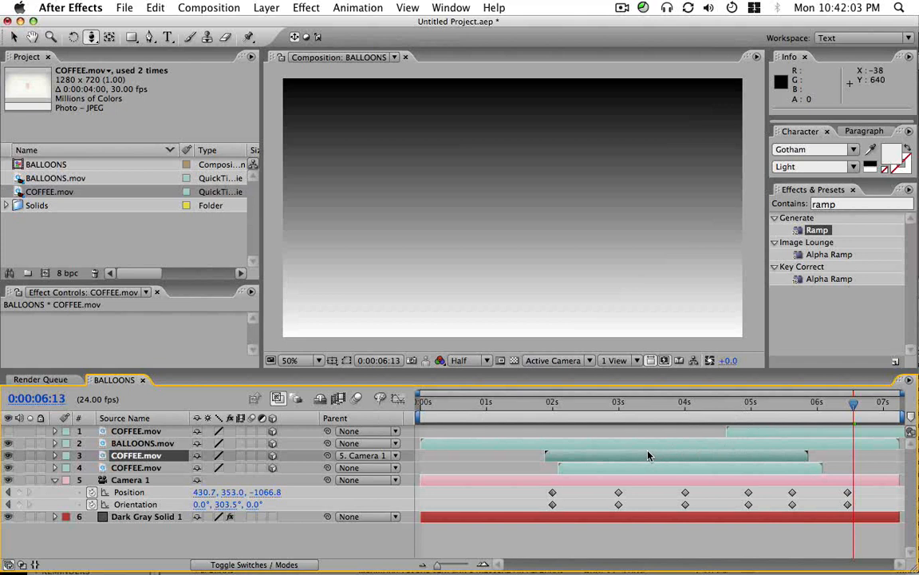
drag(645, 455, 830, 457)
drag(762, 456, 758, 464)
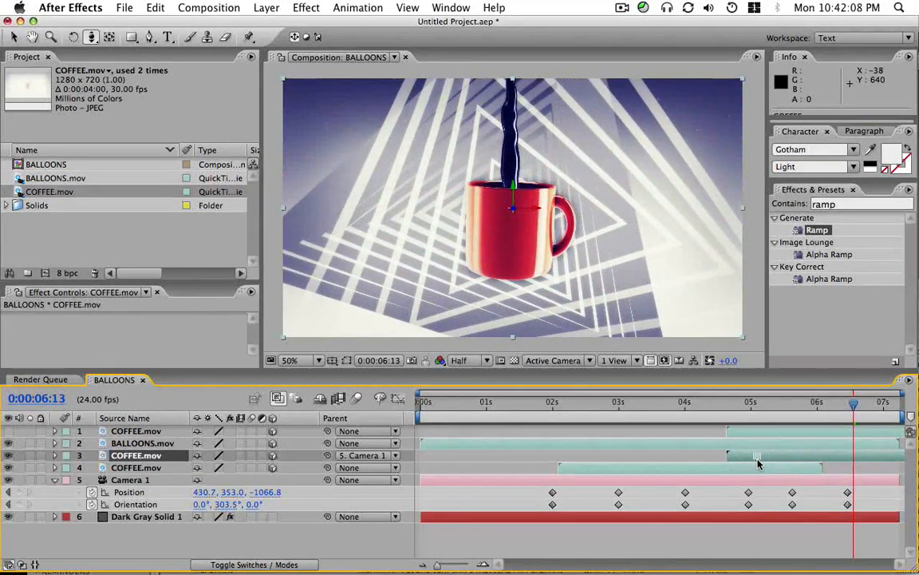
click(117, 431)
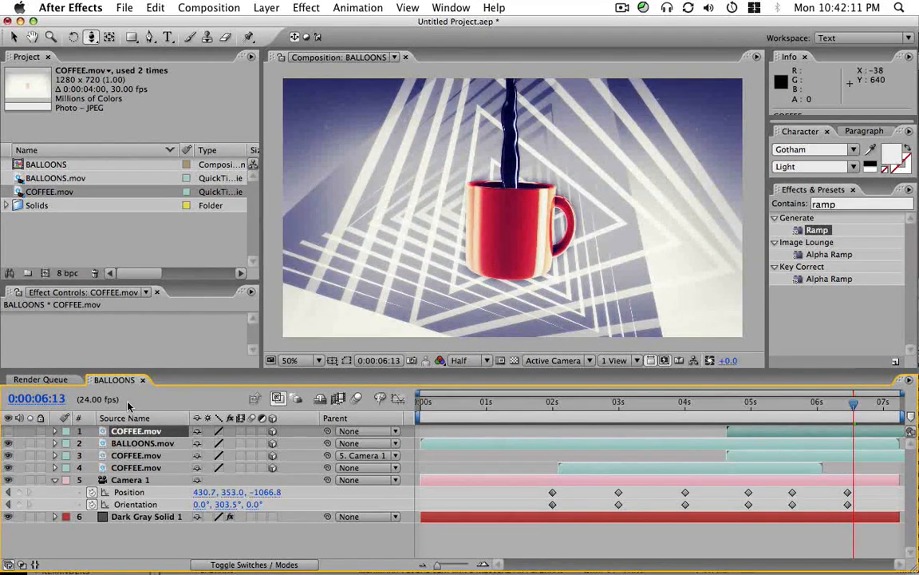
Step: Delete the old top COFFEE.mov layer and set the replacement coffee layer's Parent to None
key(Delete)
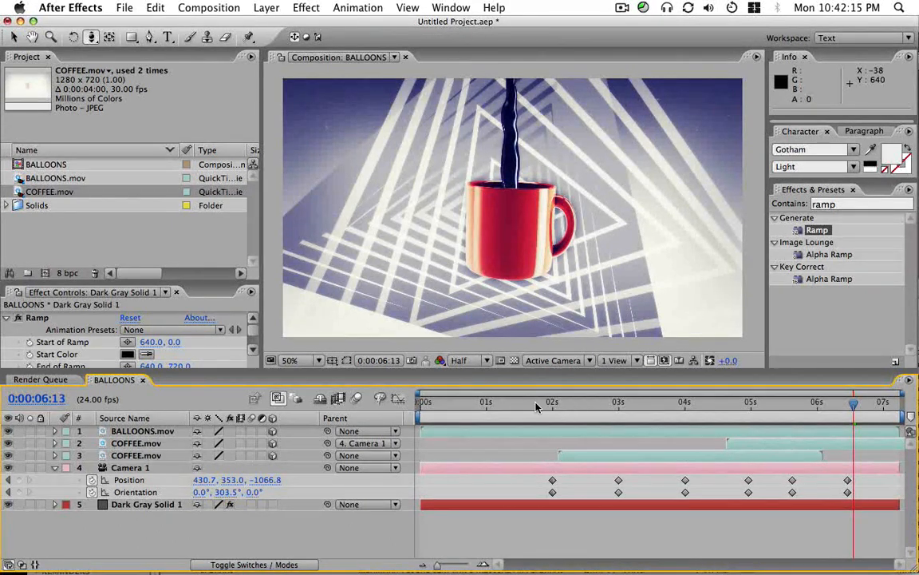
drag(526, 403, 871, 423)
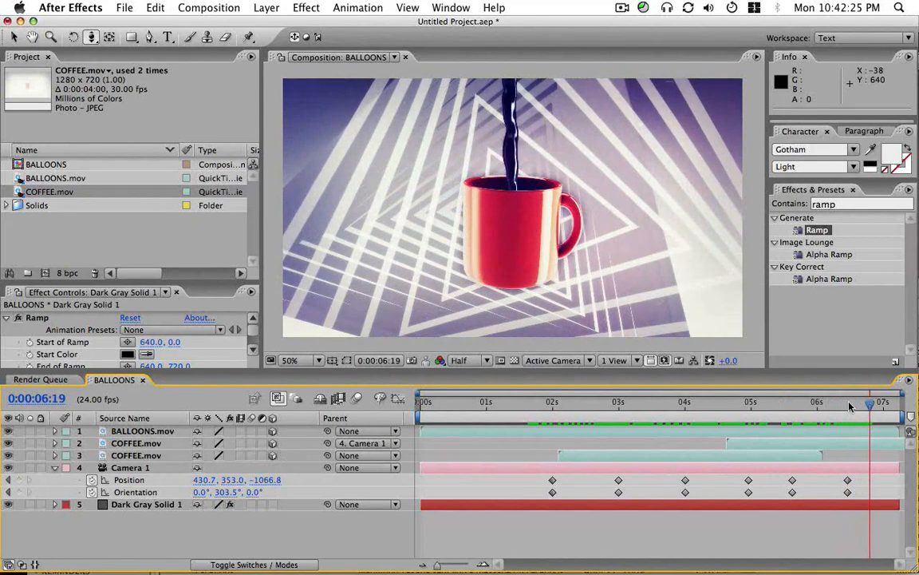
click(364, 443)
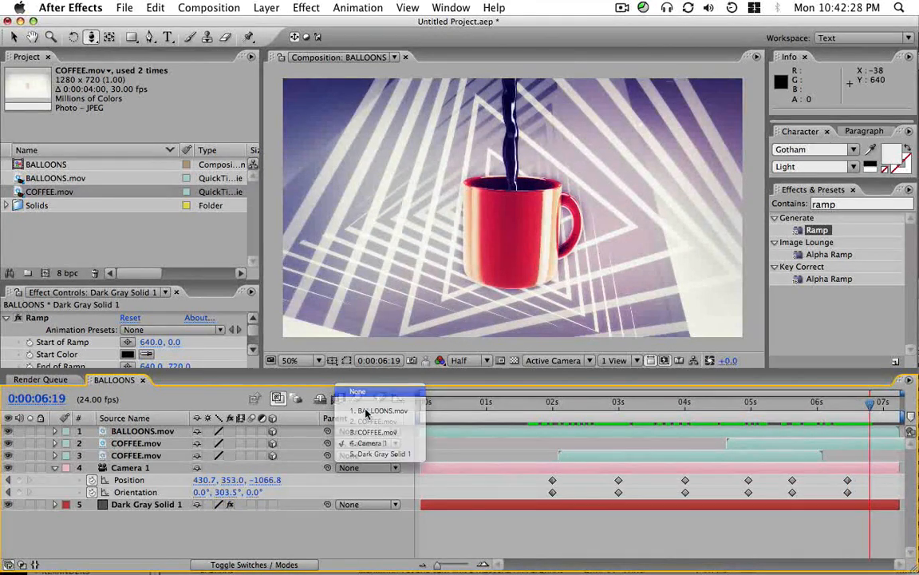
click(357, 397)
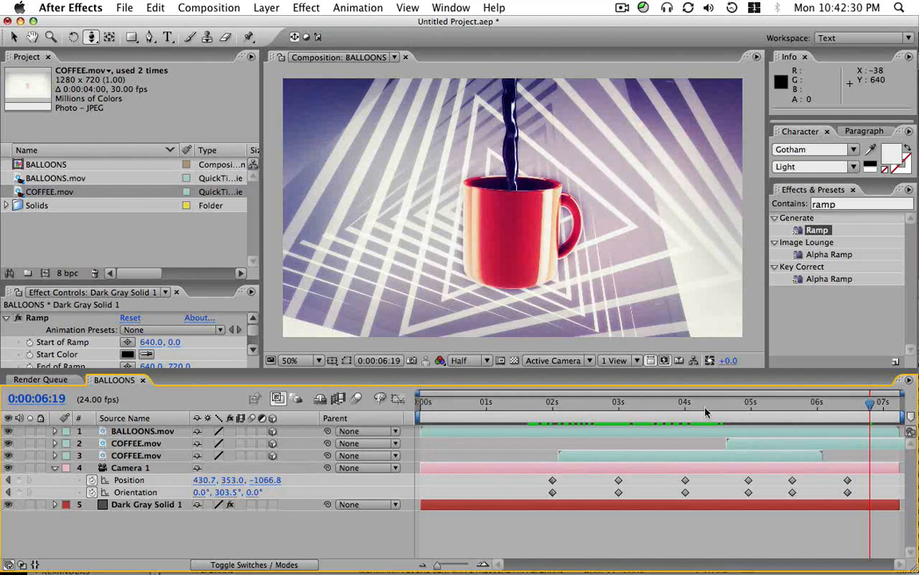
mouse_move(765, 403)
mouse_down()
mouse_move(581, 403)
mouse_move(818, 411)
mouse_move(838, 421)
mouse_move(755, 420)
mouse_move(861, 425)
mouse_move(511, 426)
mouse_move(598, 427)
mouse_move(758, 451)
mouse_move(621, 453)
mouse_up()
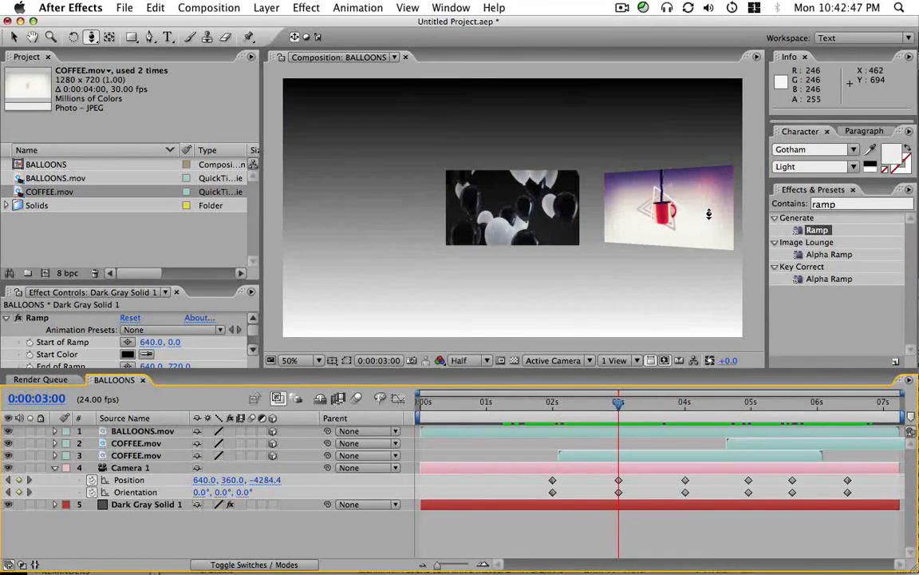
mouse_move(621, 403)
mouse_down()
mouse_move(722, 411)
mouse_move(651, 419)
mouse_move(847, 429)
mouse_move(738, 422)
mouse_move(810, 421)
mouse_move(795, 421)
mouse_up()
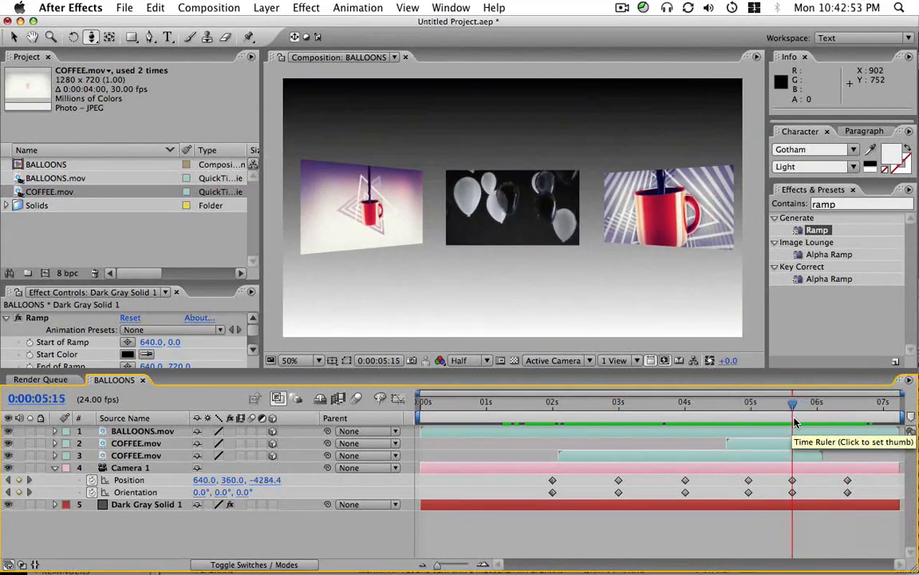
Step: Duplicate the three screen layers twice and arrange the copies as rows above and below, forming a 3x3 grid
click(142, 431)
key(super+d)
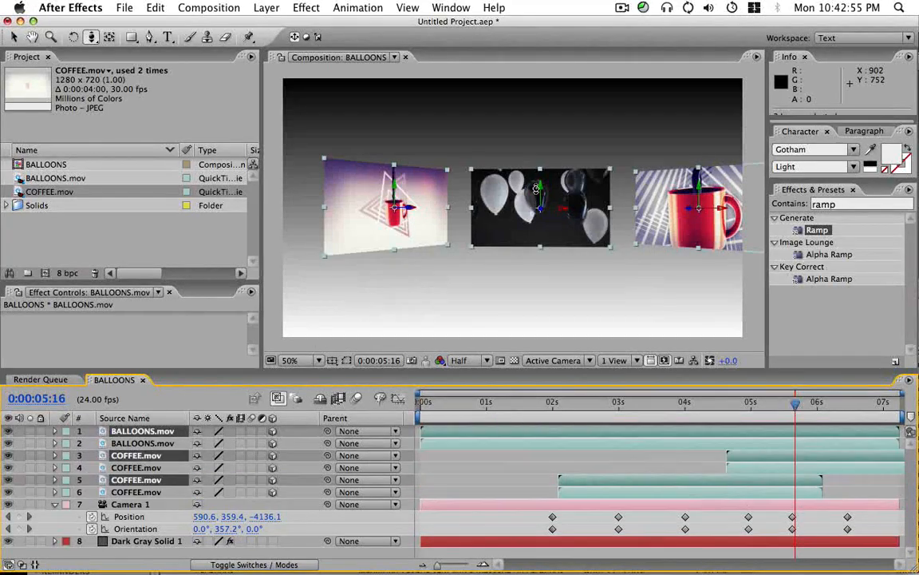
mouse_move(541, 192)
mouse_down()
mouse_move(569, 151)
mouse_move(558, 174)
mouse_up()
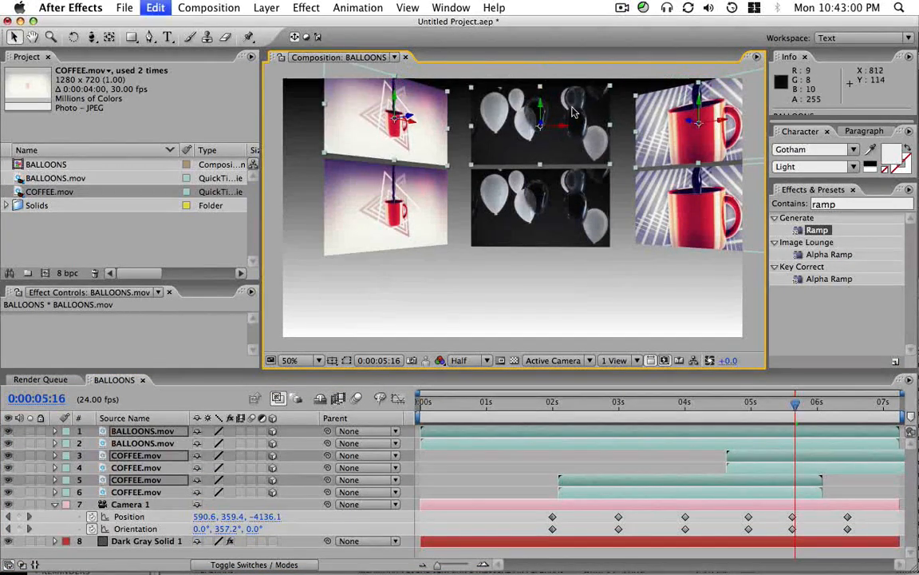
key(super+d)
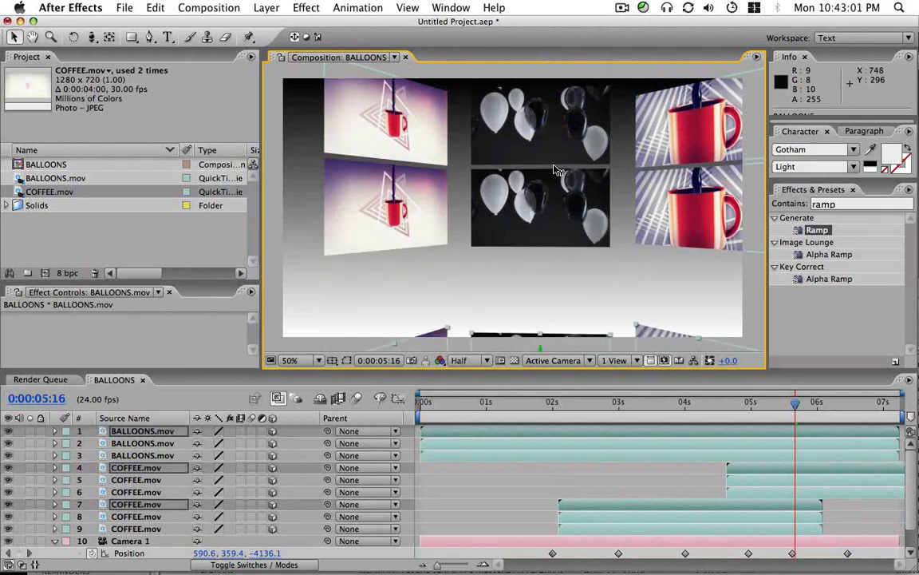
drag(558, 170, 575, 163)
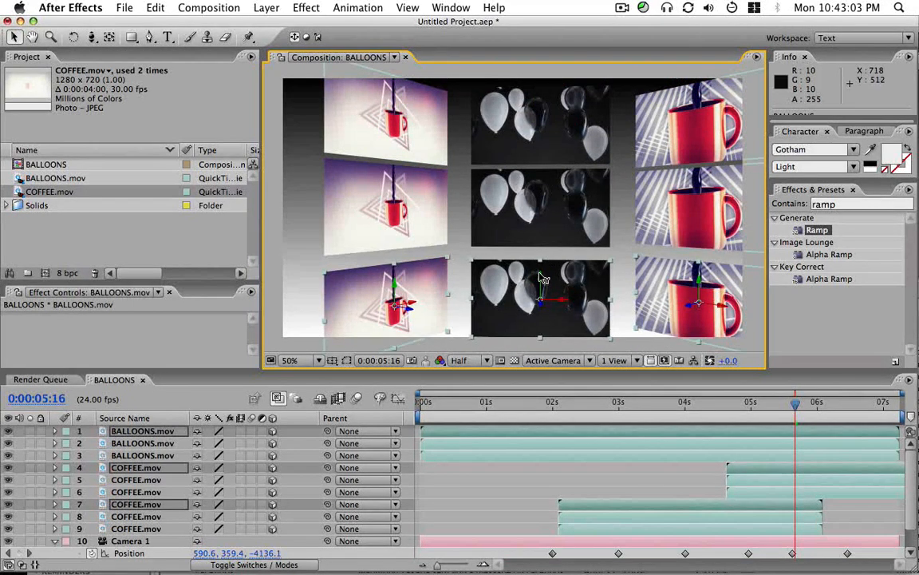
drag(542, 277, 543, 265)
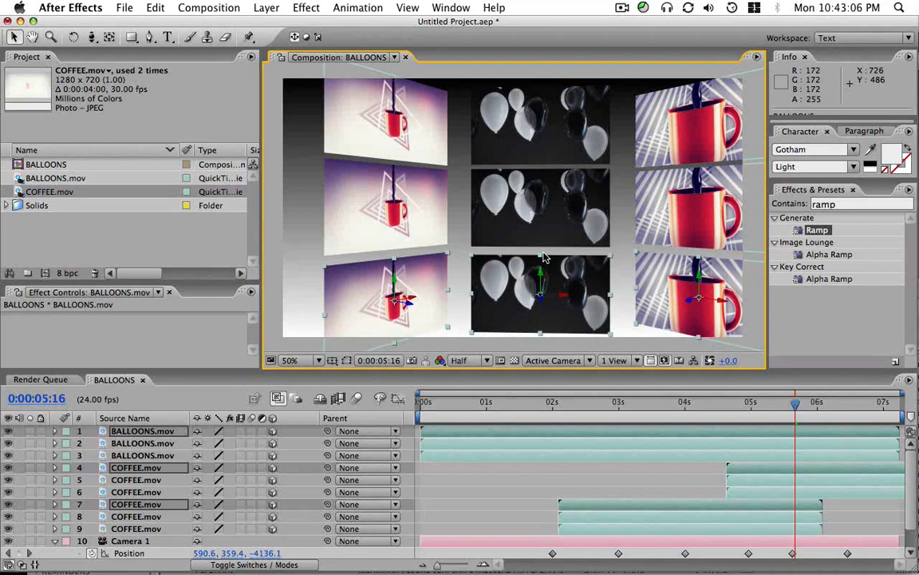